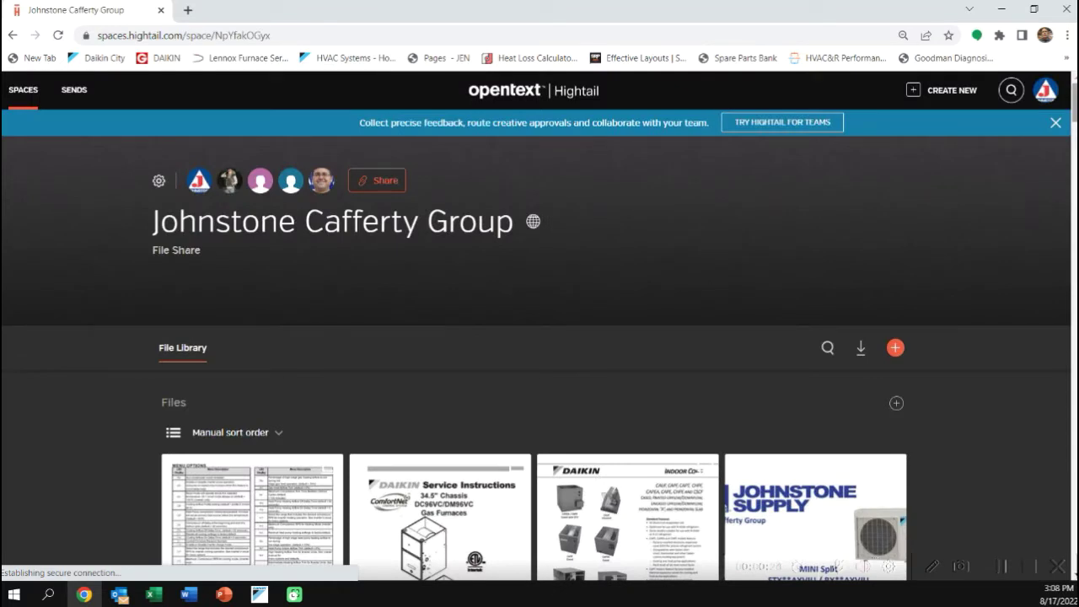
# Step: Find Dchecker3 software.zip in the Johnstone Cafferty Group file library and download it
pyautogui.scroll(-3, 729, 400)
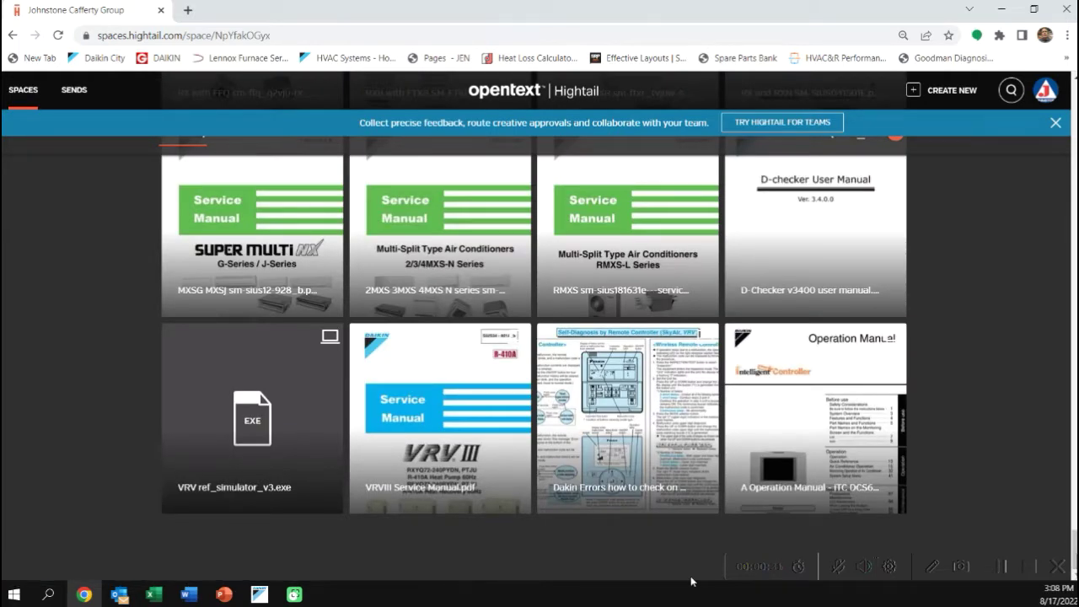
pyautogui.scroll(1, 691, 582)
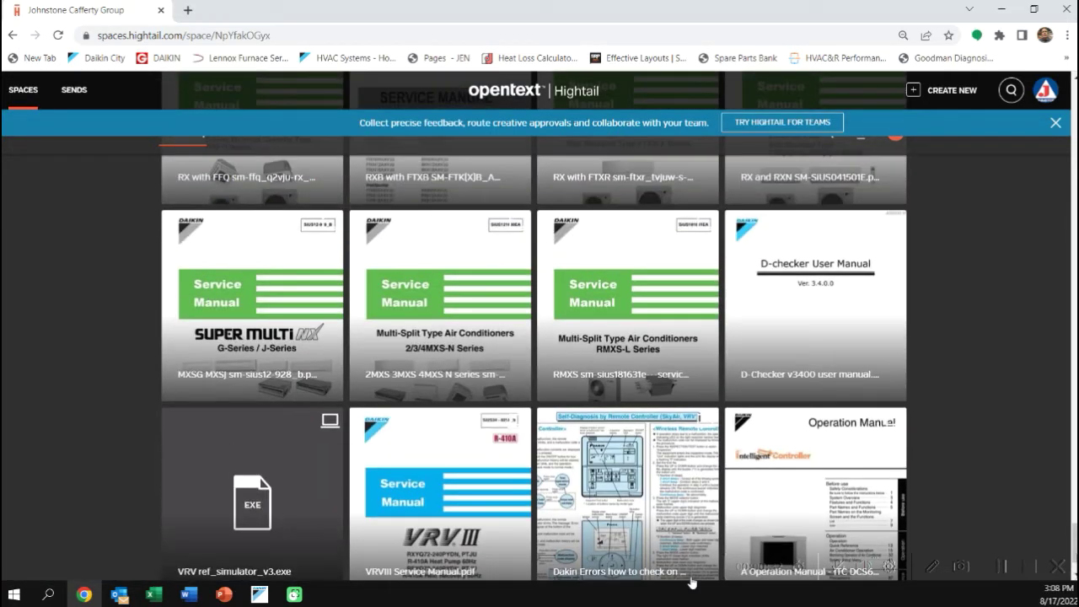
pyautogui.scroll(10, 691, 581)
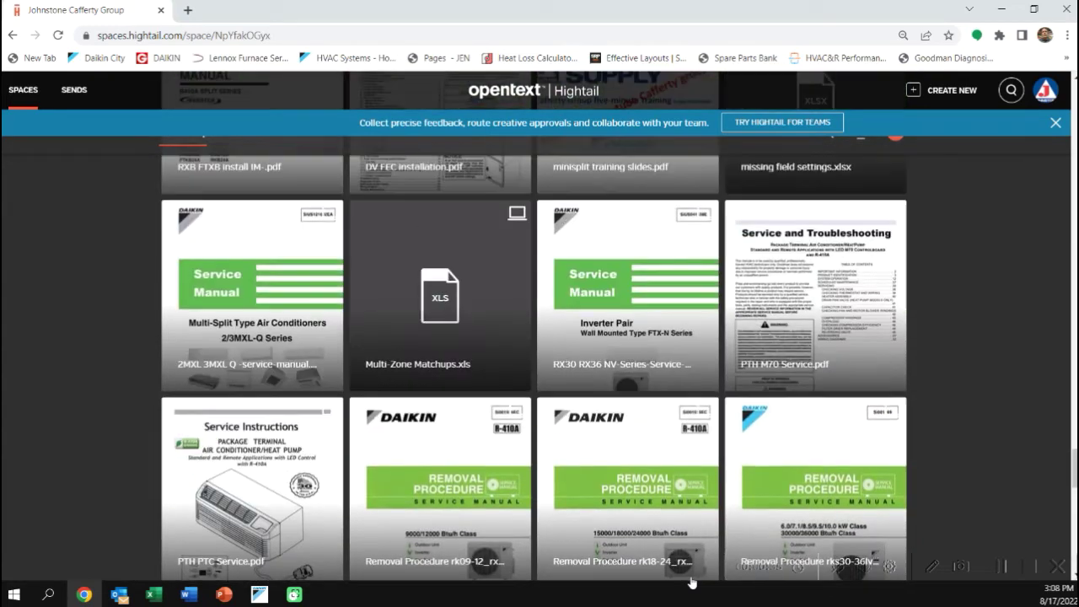
pyautogui.scroll(6, 691, 581)
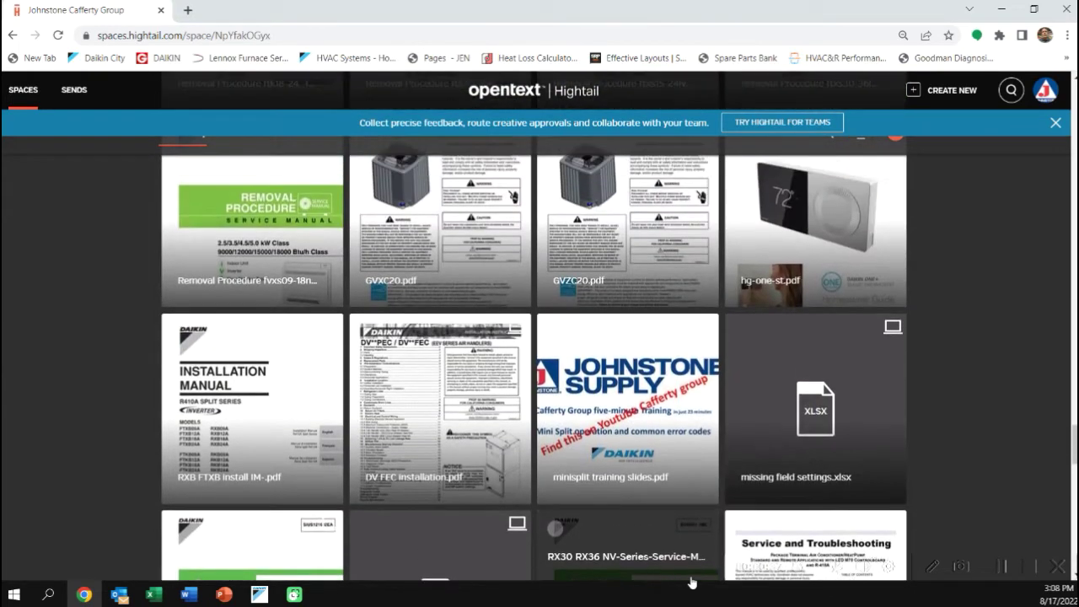
pyautogui.scroll(3, 691, 581)
pyautogui.scroll(5, 691, 581)
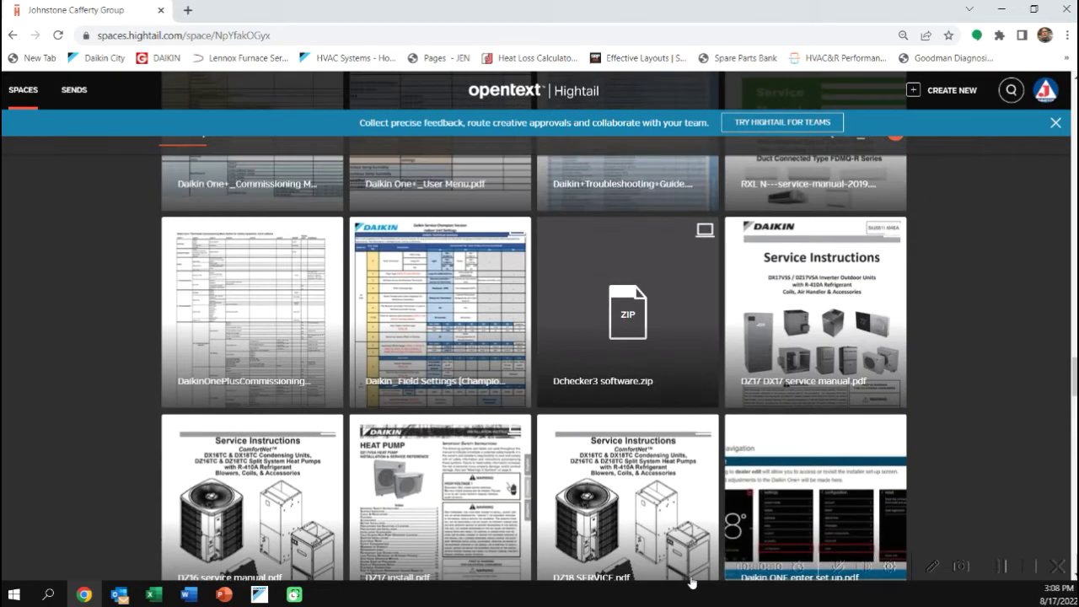
pyautogui.moveTo(639, 318)
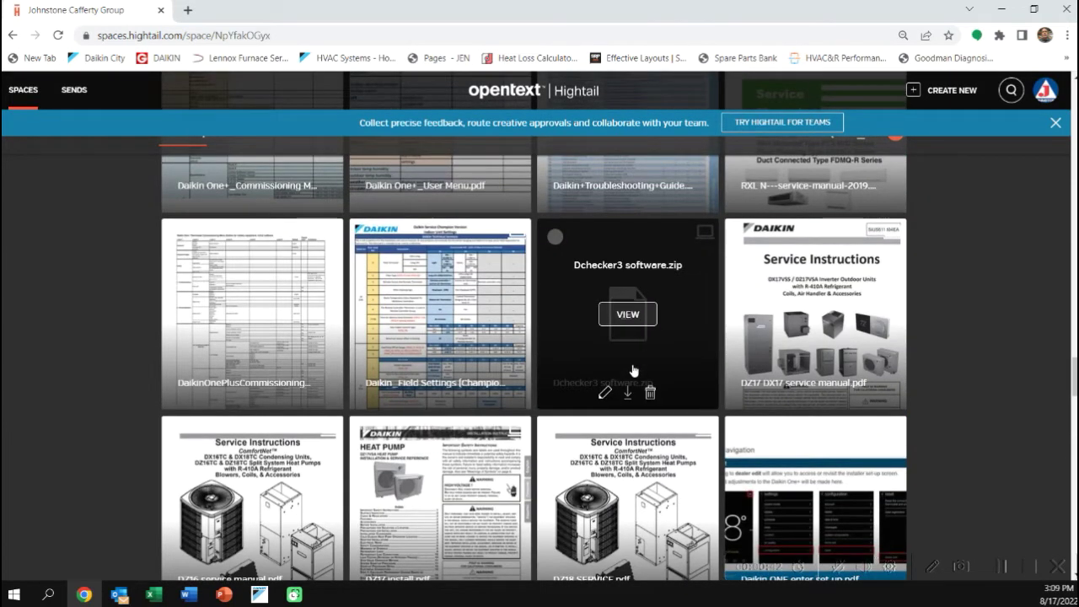
pyautogui.click(627, 394)
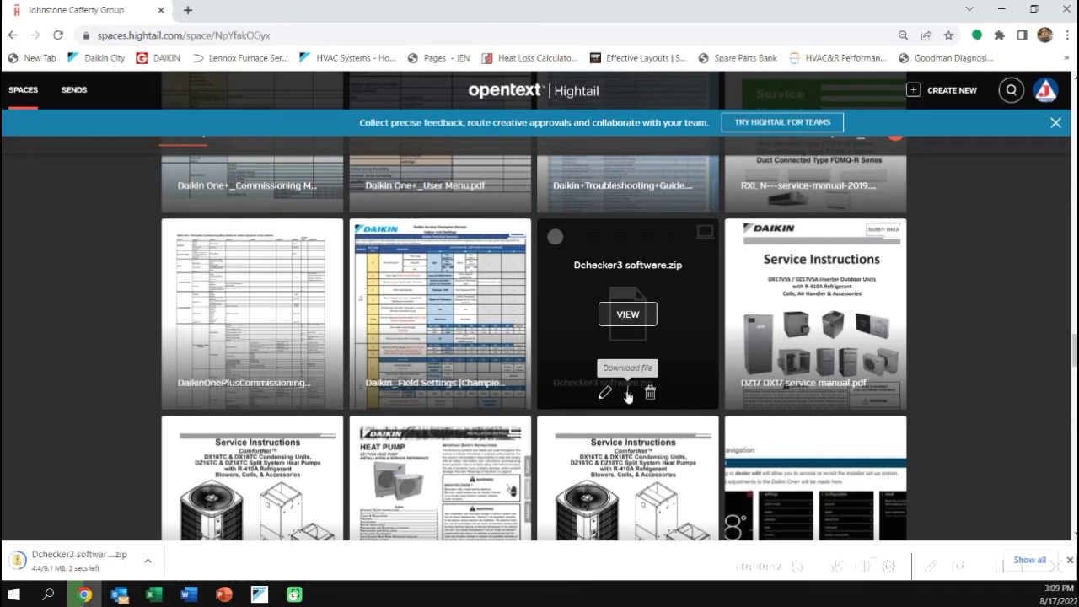
# Step: Let the Dchecker3 software zip finish downloading and show it in its Downloads folder in a maximized File Explorer window
pyautogui.click(105, 567)
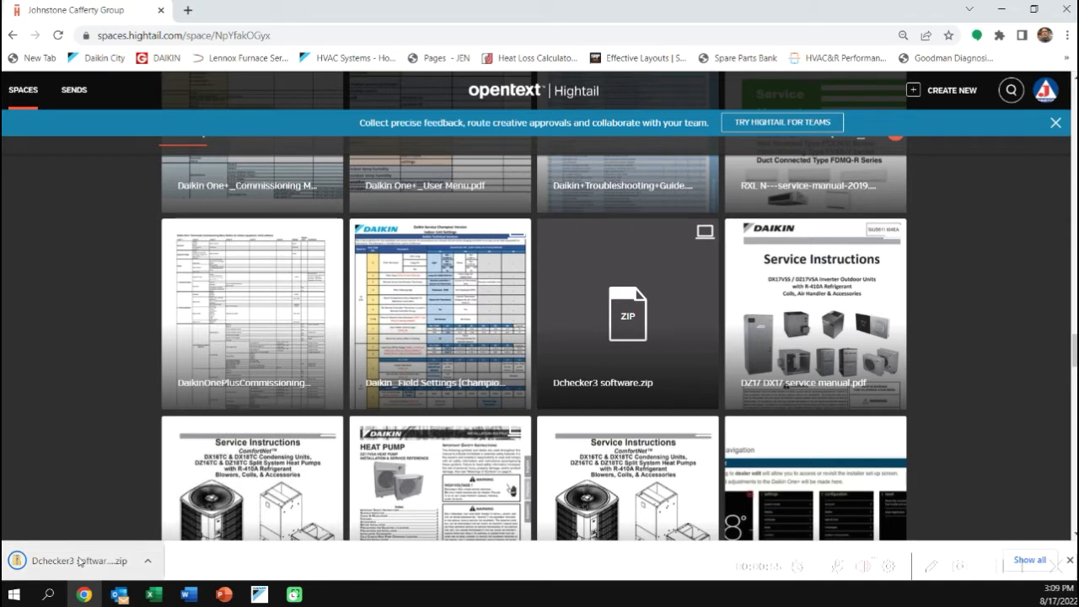
pyautogui.click(79, 560)
pyautogui.click(1055, 9)
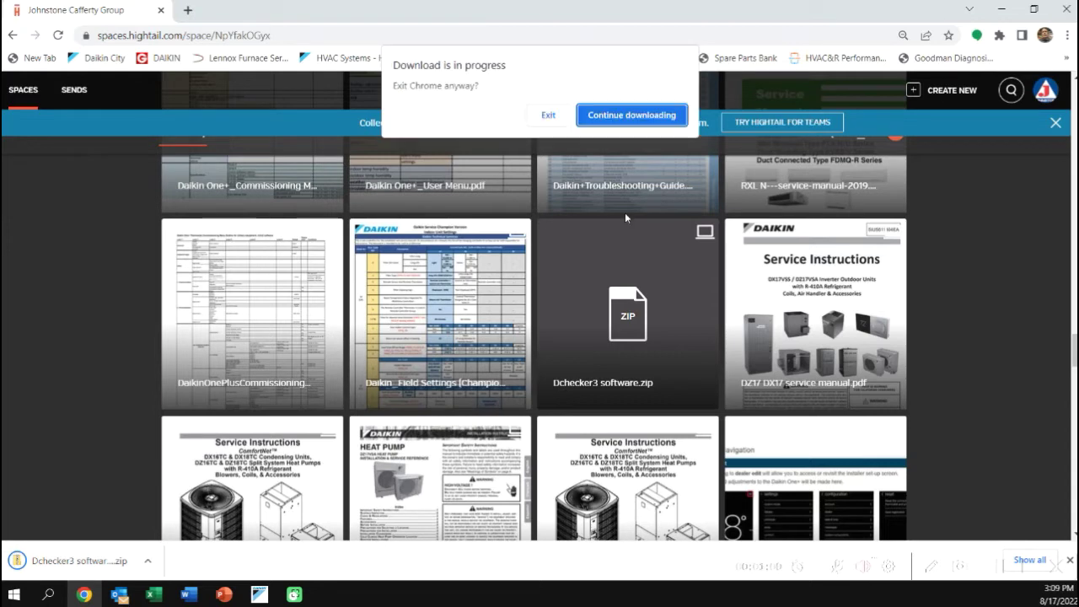
pyautogui.click(658, 114)
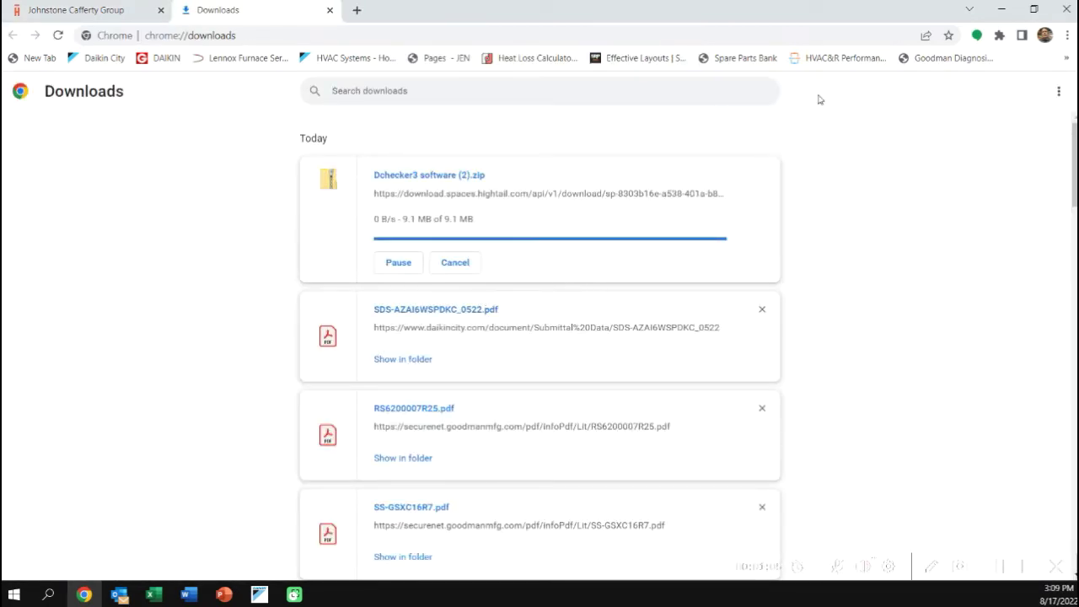
pyautogui.click(411, 226)
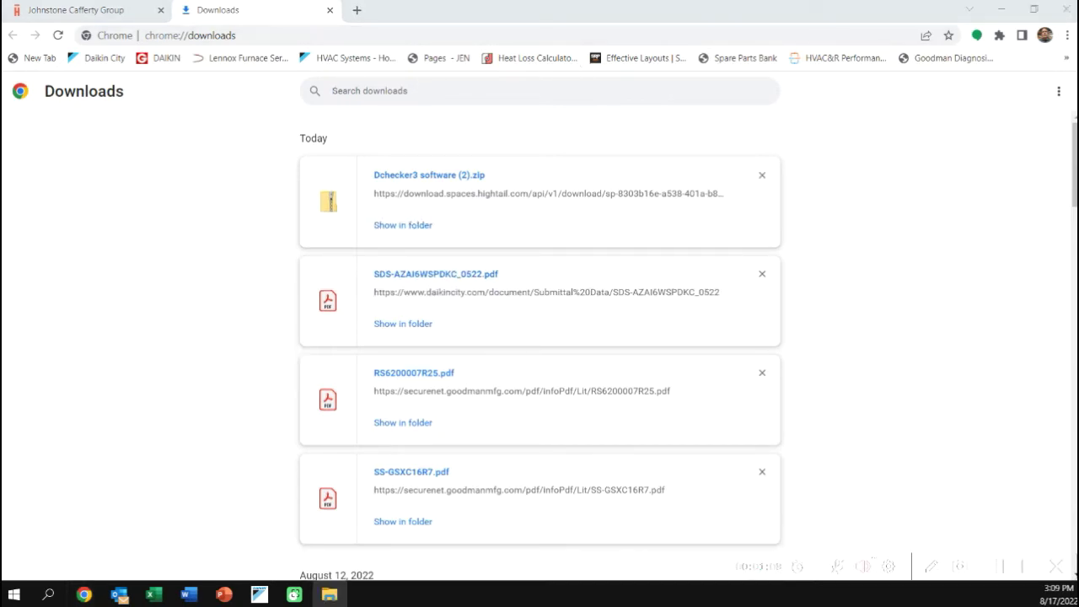
pyautogui.doubleClick(559, 182)
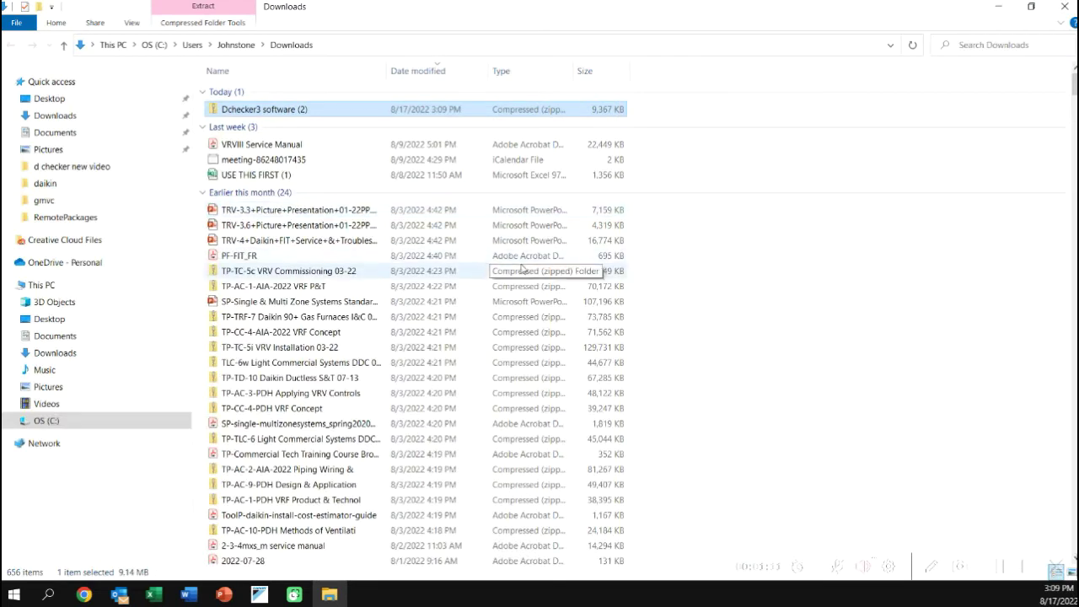
# Step: Extract all files from the Dchecker3 software (2) zip to the suggested folder of the same name in Downloads
pyautogui.rightClick(263, 110)
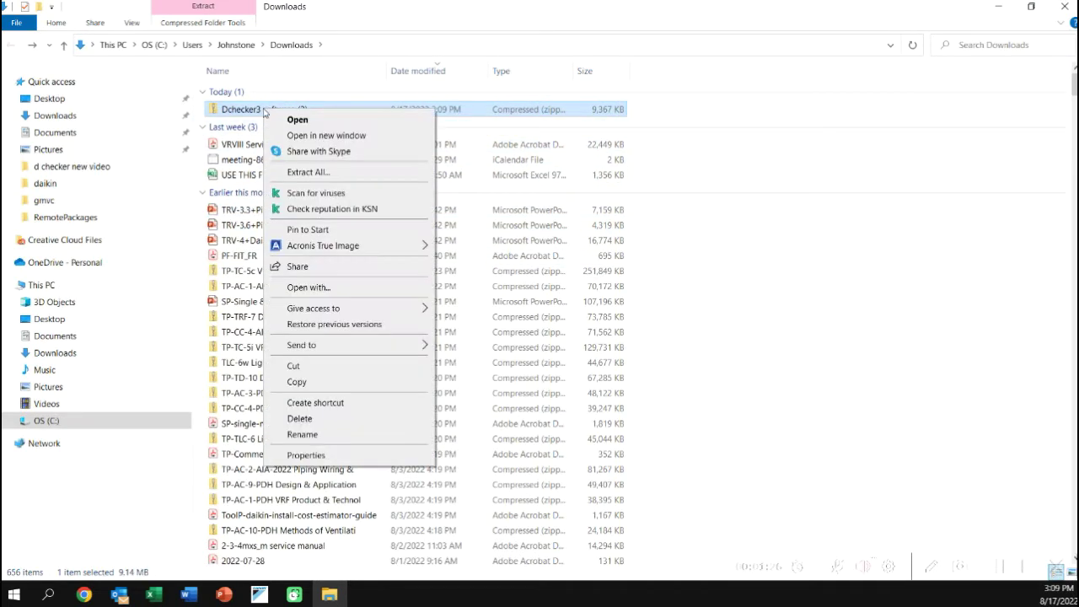
pyautogui.click(327, 172)
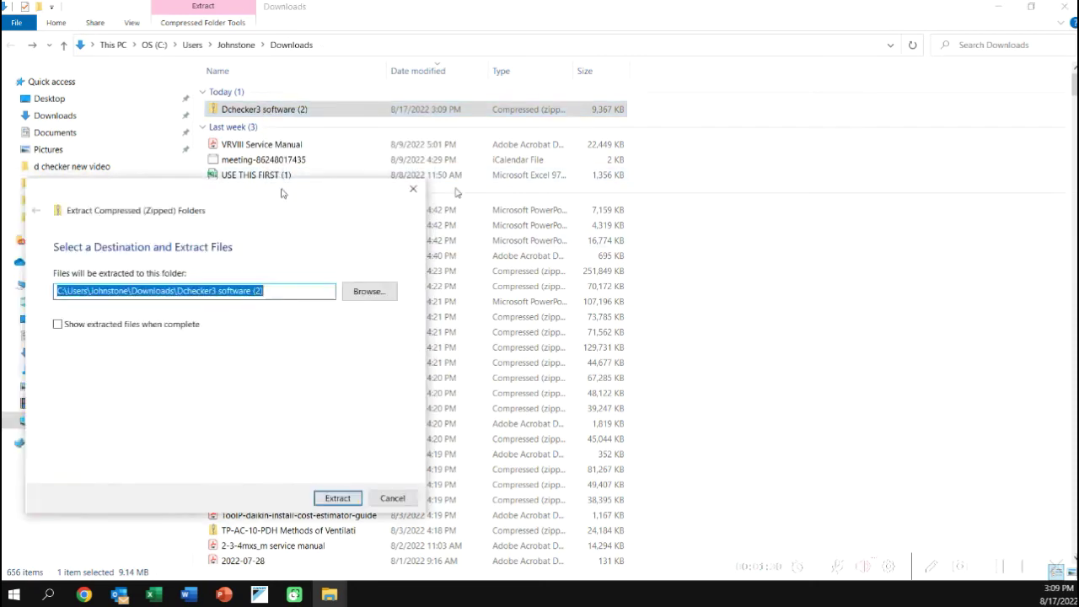
pyautogui.moveTo(284, 193); pyautogui.dragTo(664, 125)
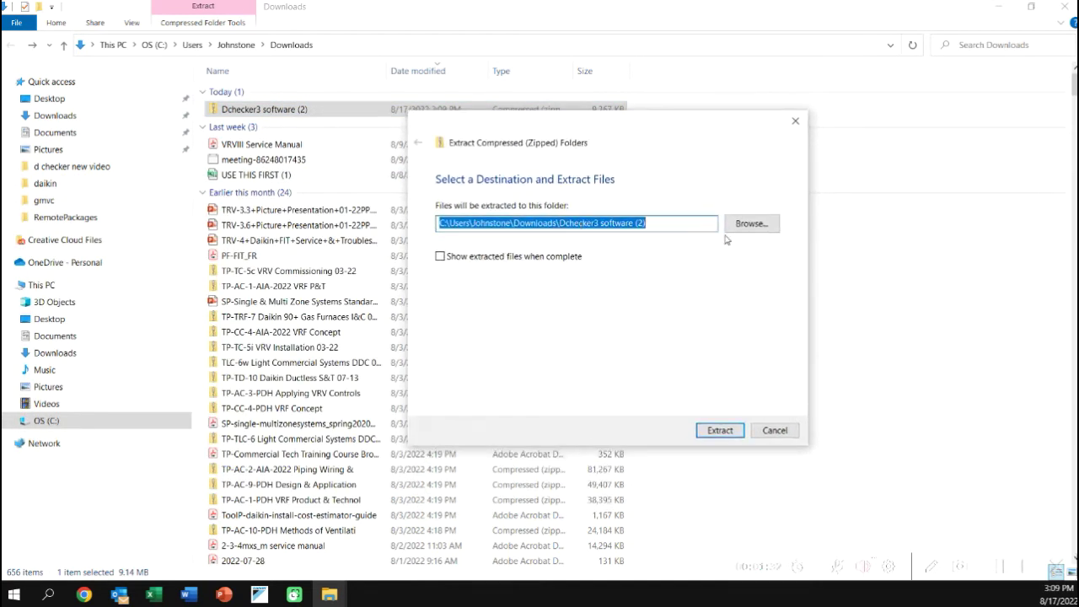
pyautogui.click(722, 430)
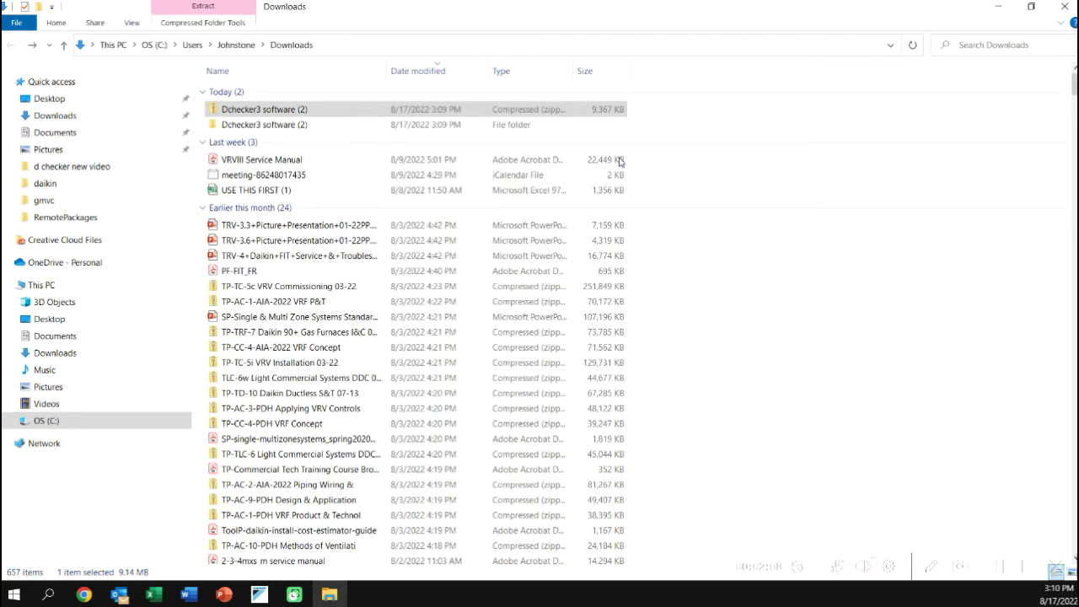
# Step: Move the extracted Dchecker3 software folder from Downloads into the Music folder
pyautogui.click(299, 128)
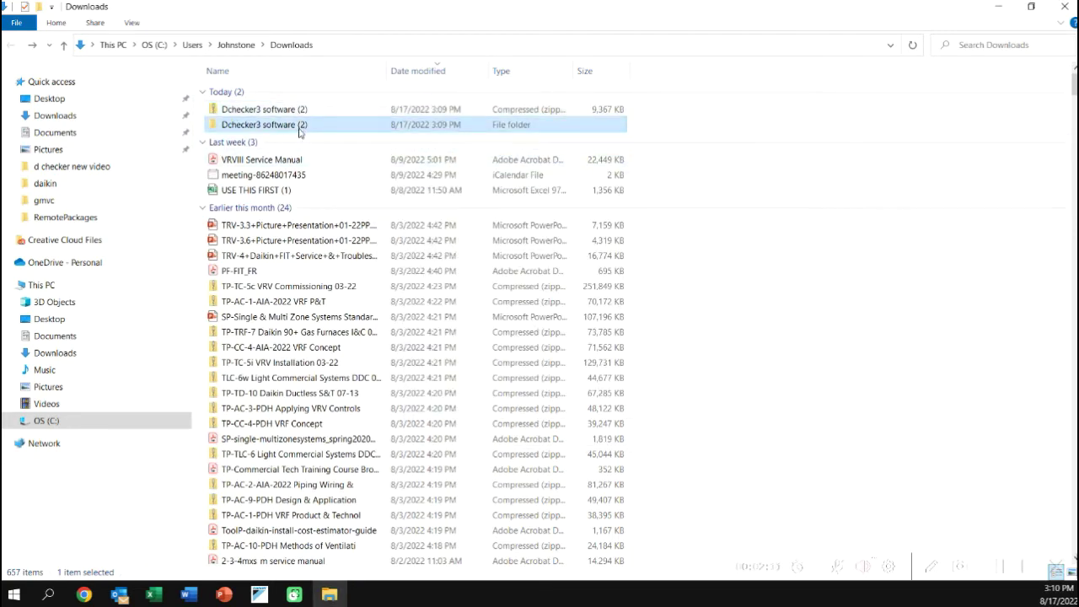
pyautogui.rightClick(299, 132)
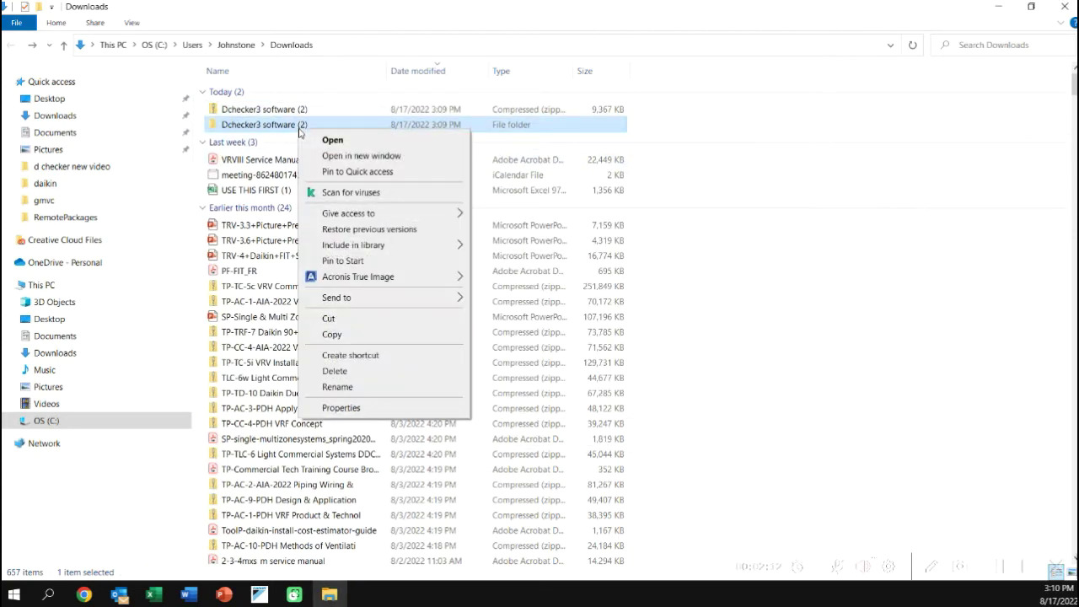
pyautogui.click(329, 319)
pyautogui.click(47, 369)
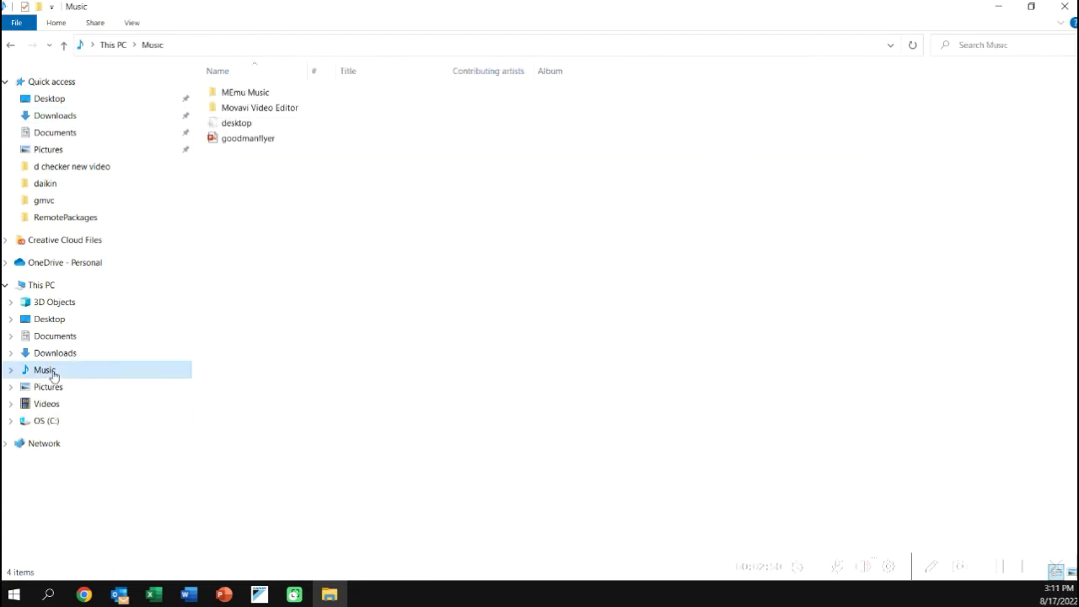
pyautogui.rightClick(306, 227)
pyautogui.click(340, 326)
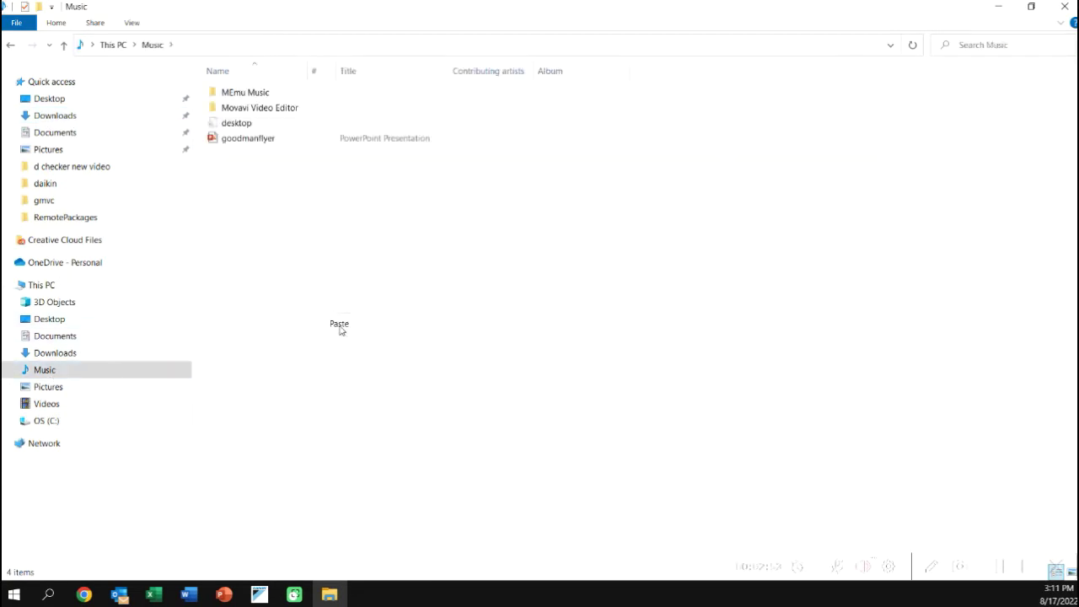
pyautogui.rightClick(259, 594)
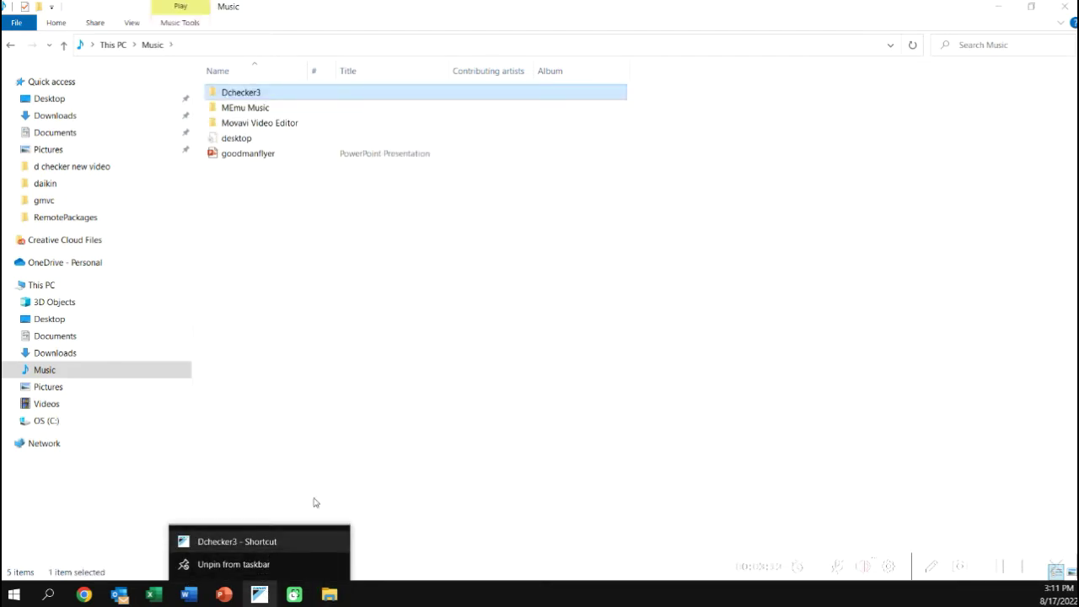
pyautogui.click(392, 401)
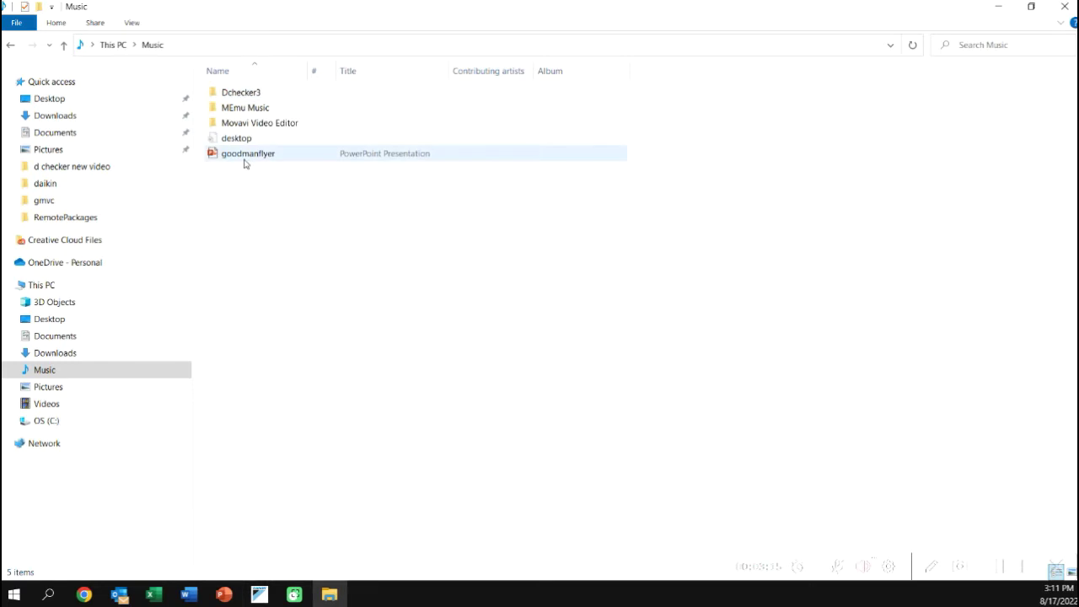
# Step: Run the Dchecker application from the Dchecker3 folder in Music, allowing it past the SmartScreen protection
pyautogui.doubleClick(255, 96)
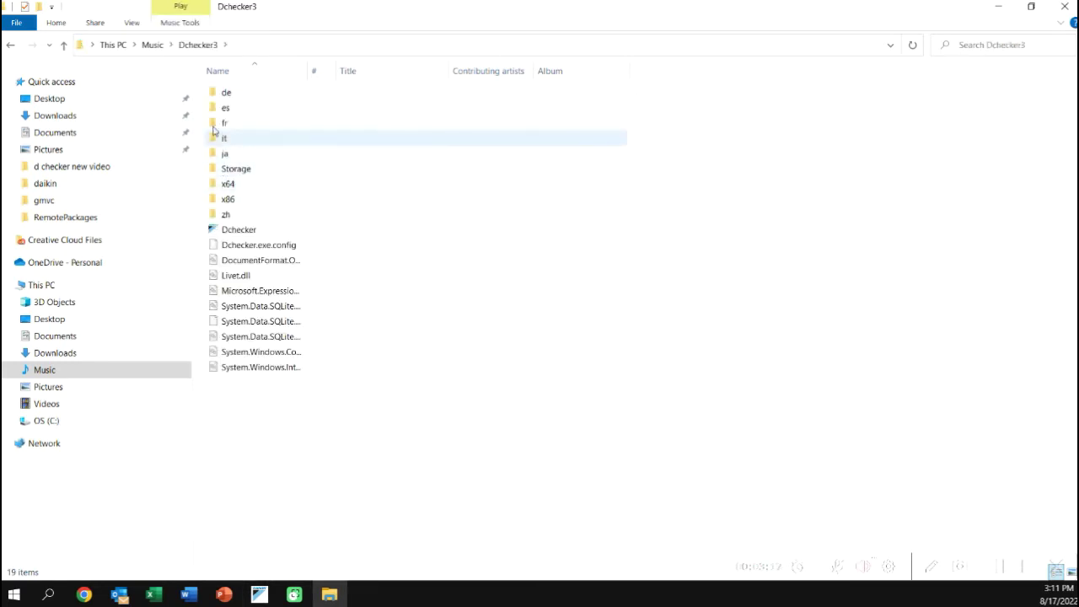
pyautogui.doubleClick(248, 235)
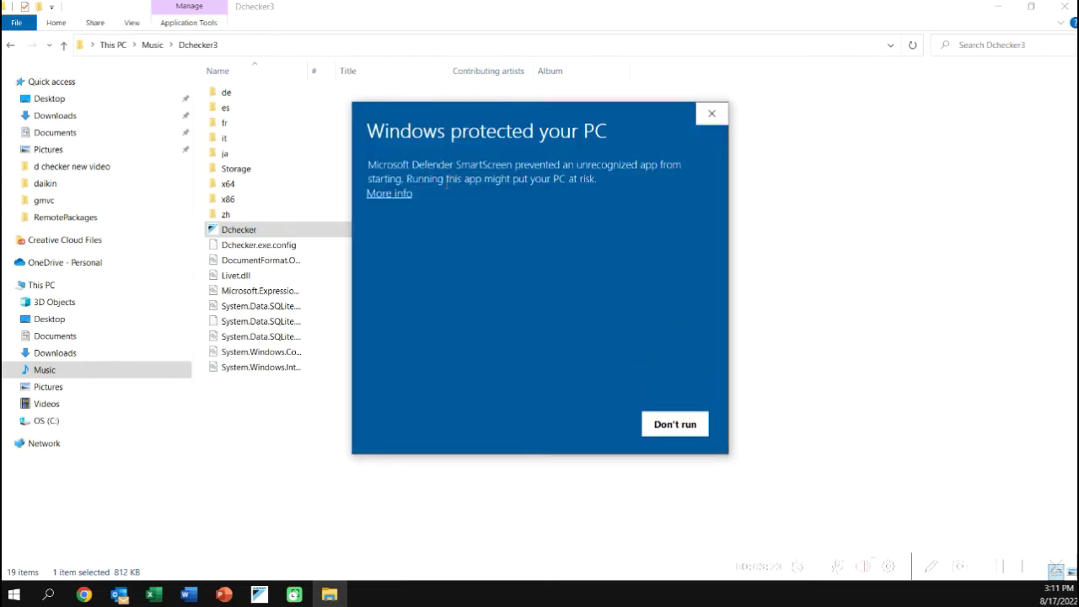
pyautogui.click(395, 193)
pyautogui.click(581, 427)
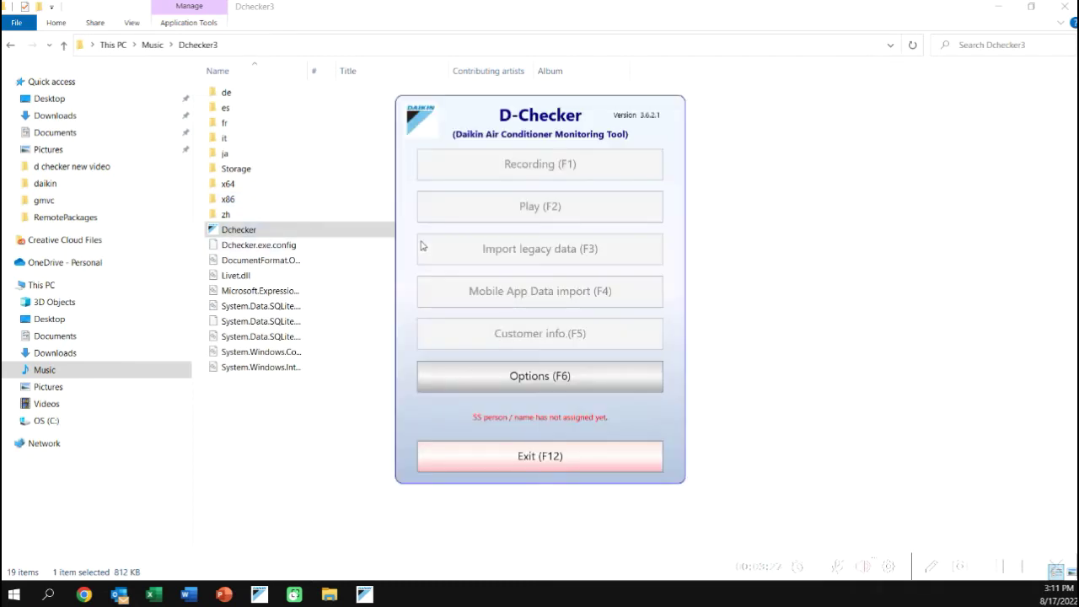
# Step: View the D-Checker options, go back without changing them, and exit the application
pyautogui.click(580, 384)
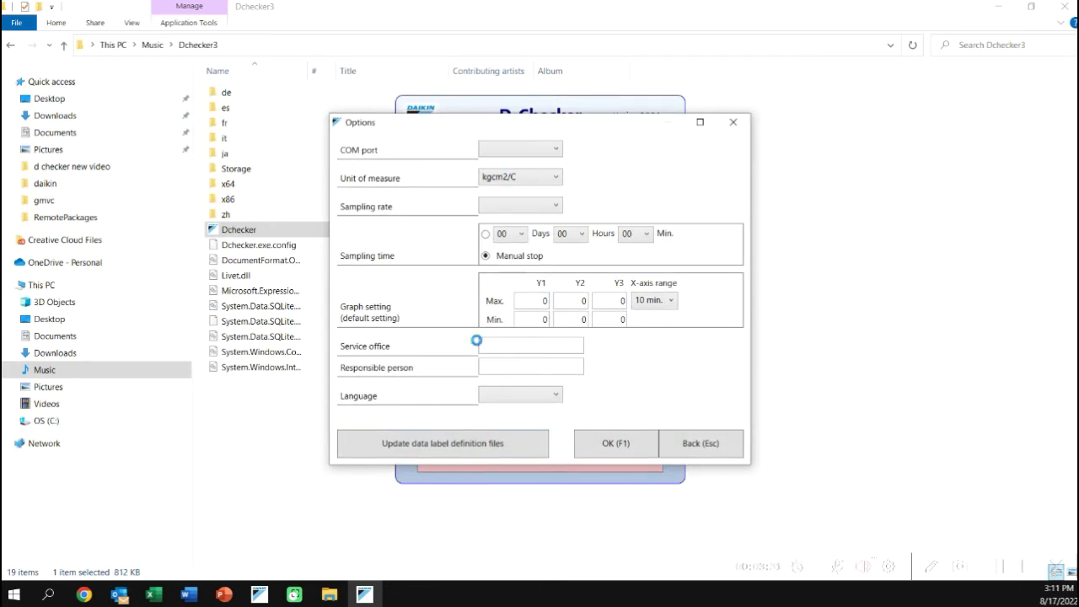
pyautogui.click(701, 443)
pyautogui.click(627, 464)
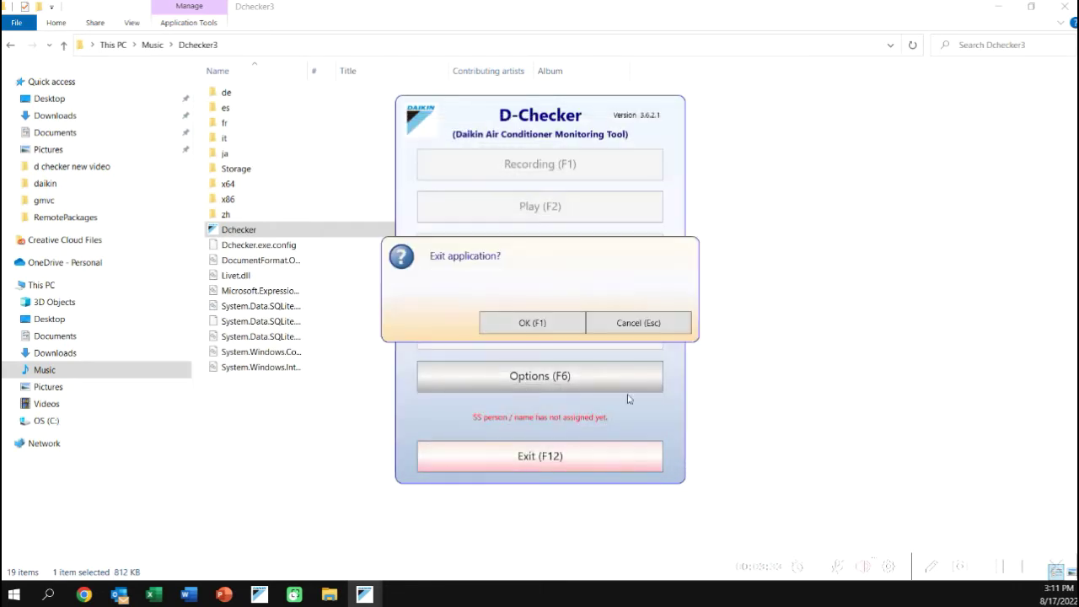
pyautogui.click(546, 323)
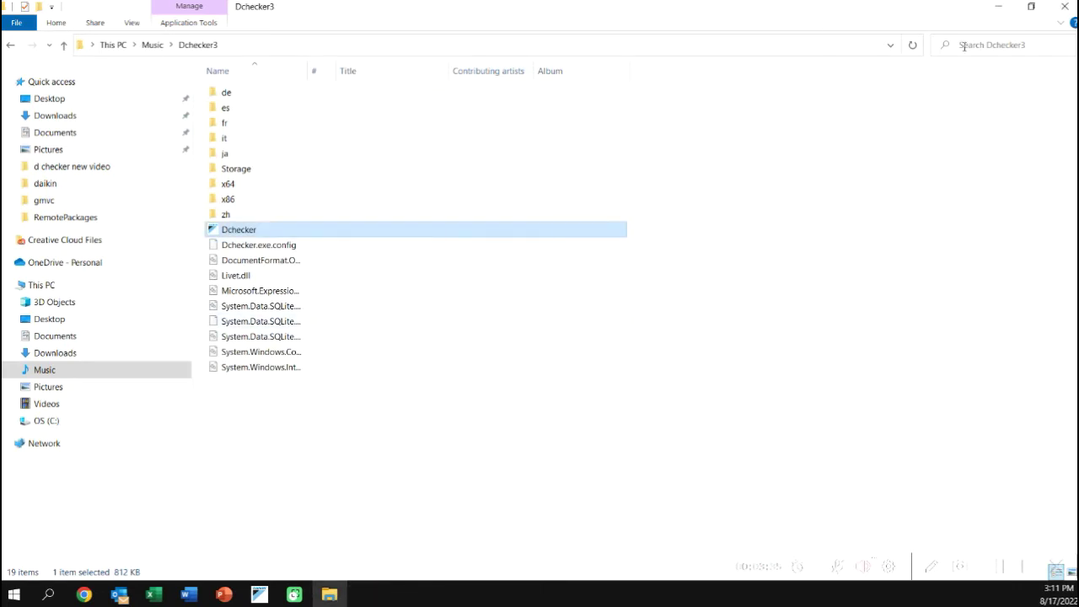
# Step: Close the File Explorer window and both browser tabs to return to the desktop
pyautogui.click(1065, 7)
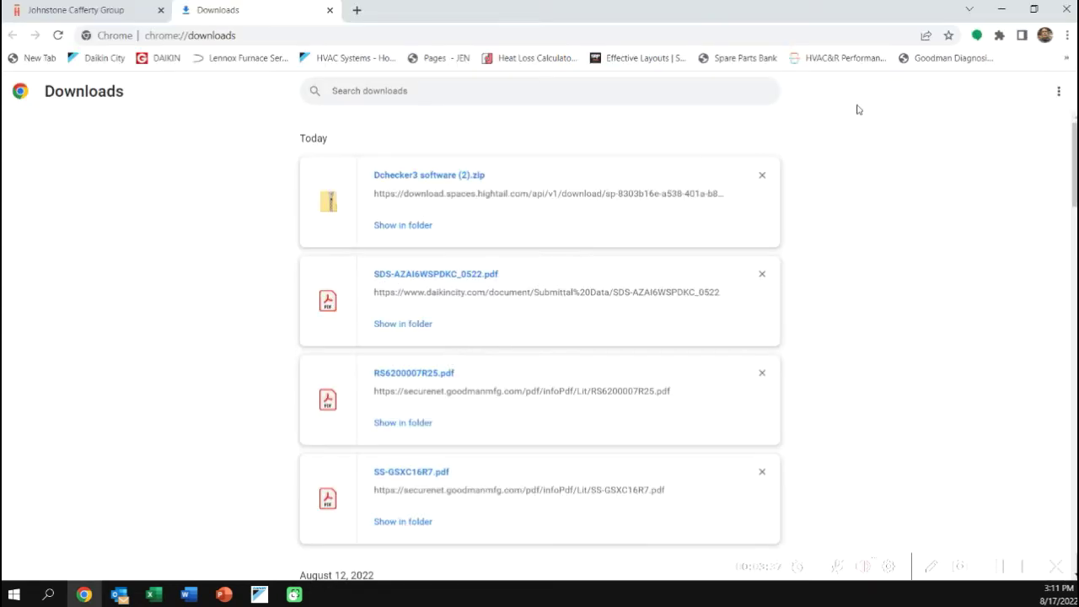
pyautogui.click(329, 11)
pyautogui.click(160, 10)
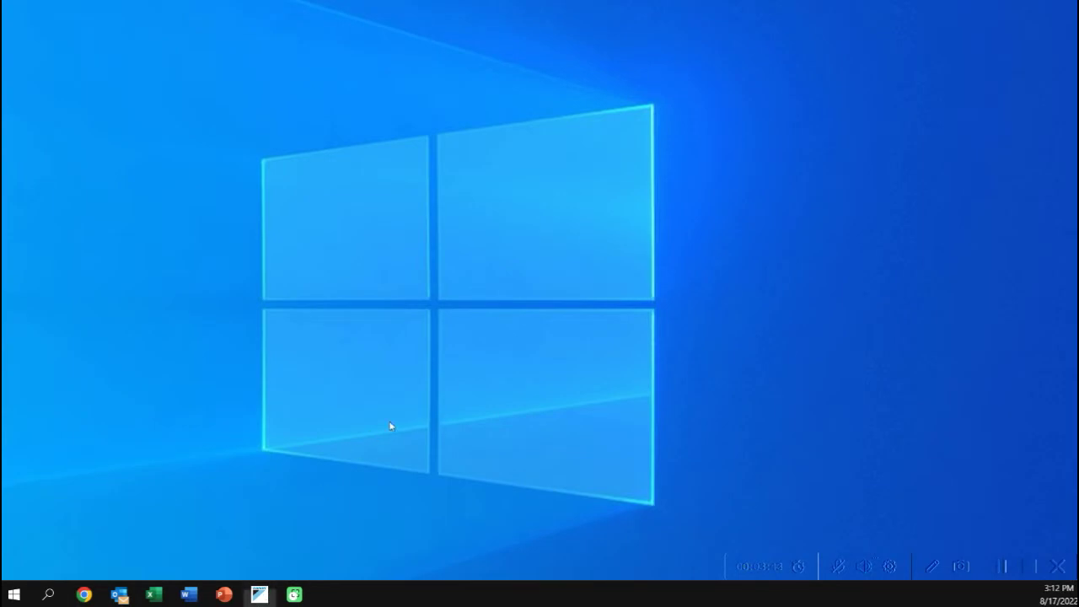
# Step: Switch to the installed D-Checker, examine its options including the COM port list, and view the mobile app data import file picker without importing
pyautogui.click(568, 383)
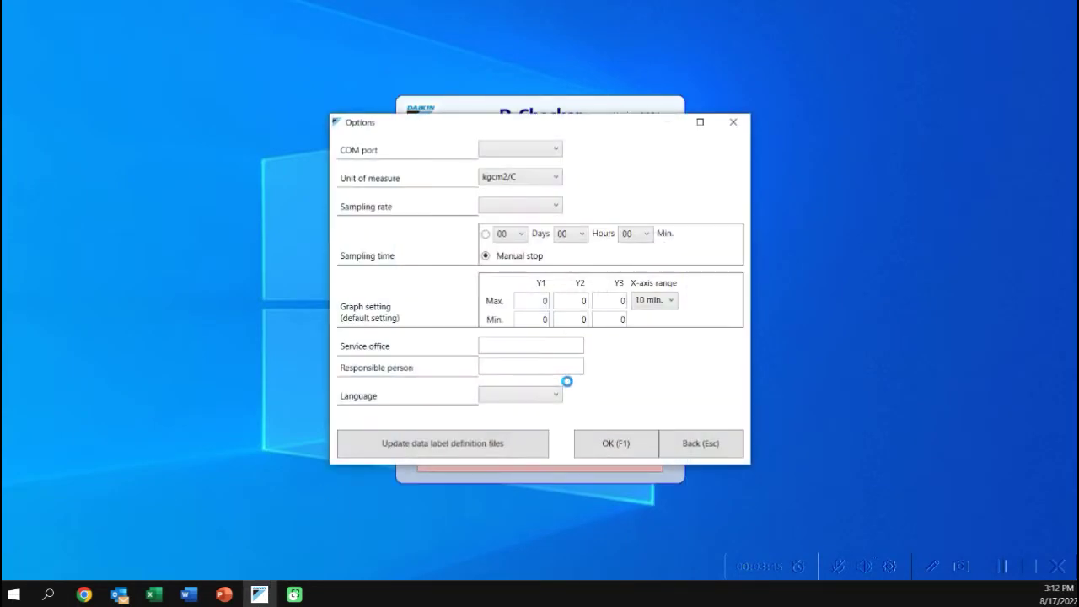
pyautogui.click(556, 150)
pyautogui.click(555, 151)
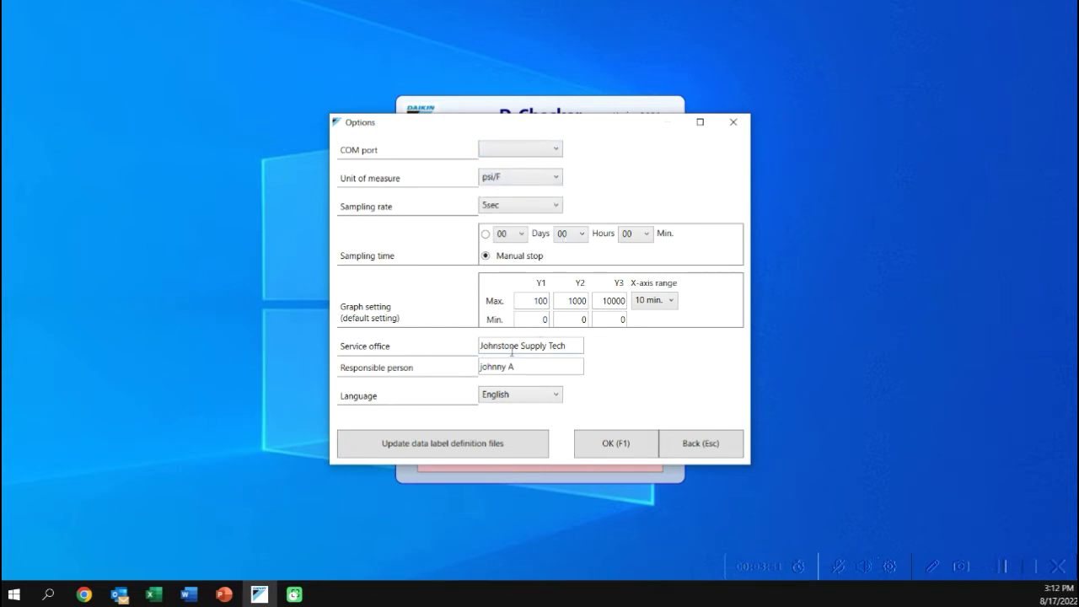
pyautogui.click(710, 451)
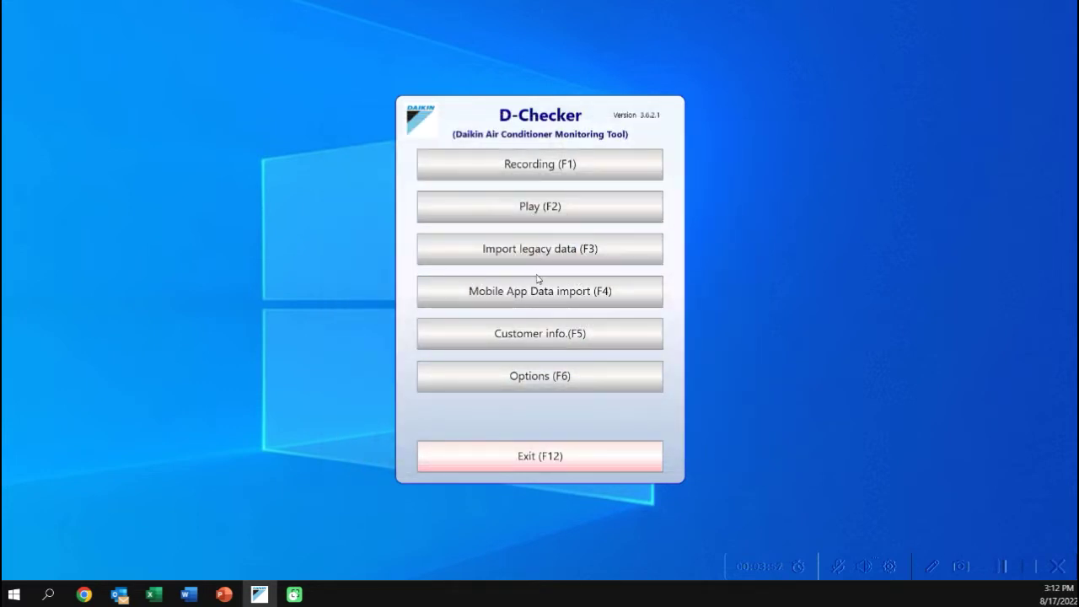
pyautogui.click(538, 300)
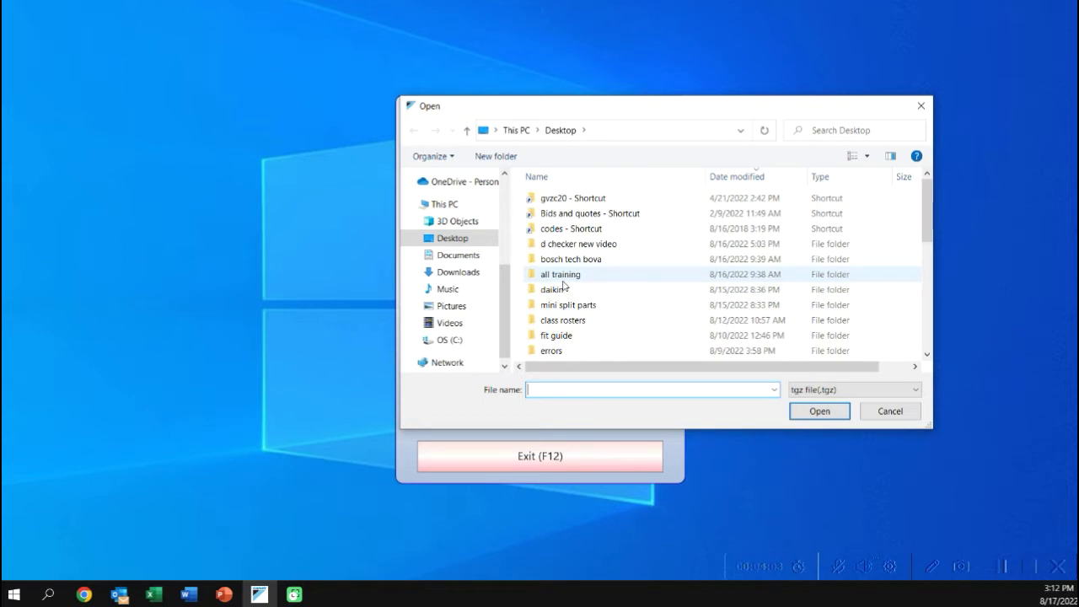
pyautogui.click(890, 411)
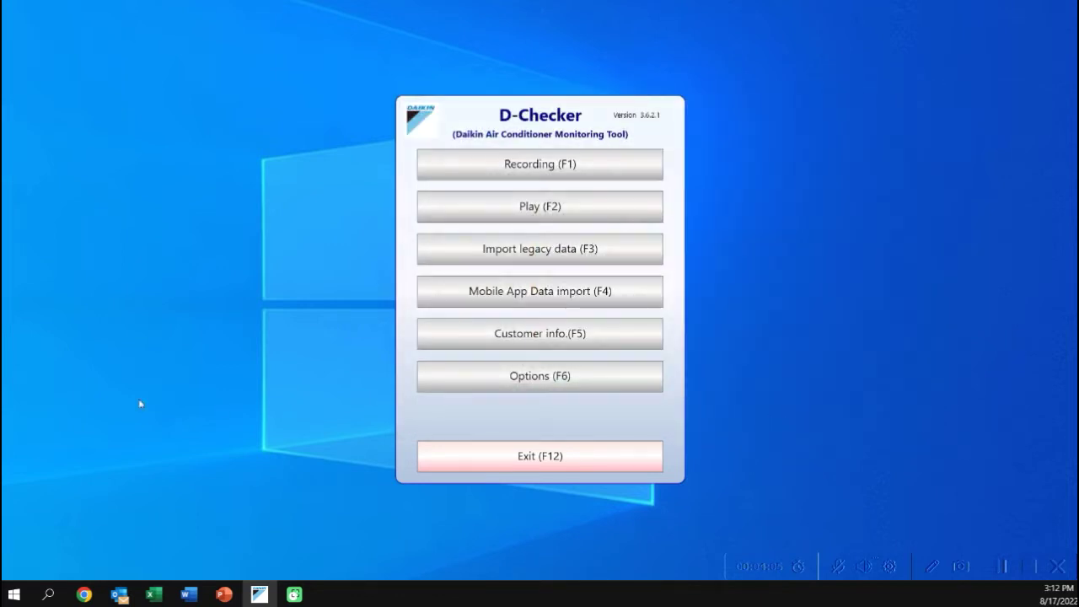
# Step: Import a mobile app data file into D-Checker, overwriting the existing customer record
pyautogui.click(513, 294)
pyautogui.click(568, 201)
pyautogui.doubleClick(568, 201)
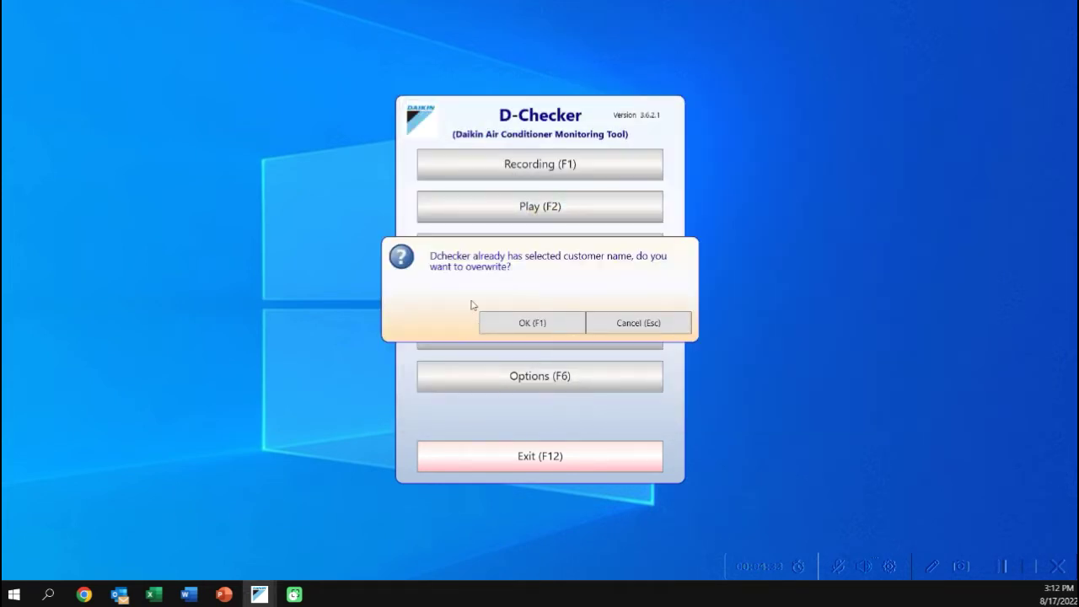
pyautogui.click(563, 327)
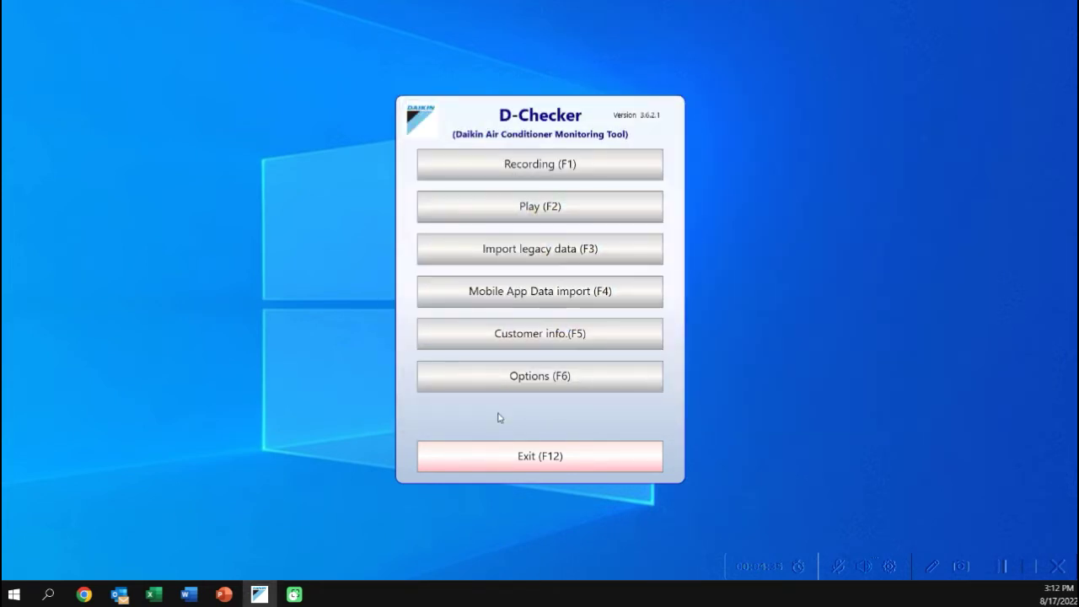
# Step: Export the "test lab" customer from the customer info list as a zip file to the Desktop
pyautogui.click(521, 346)
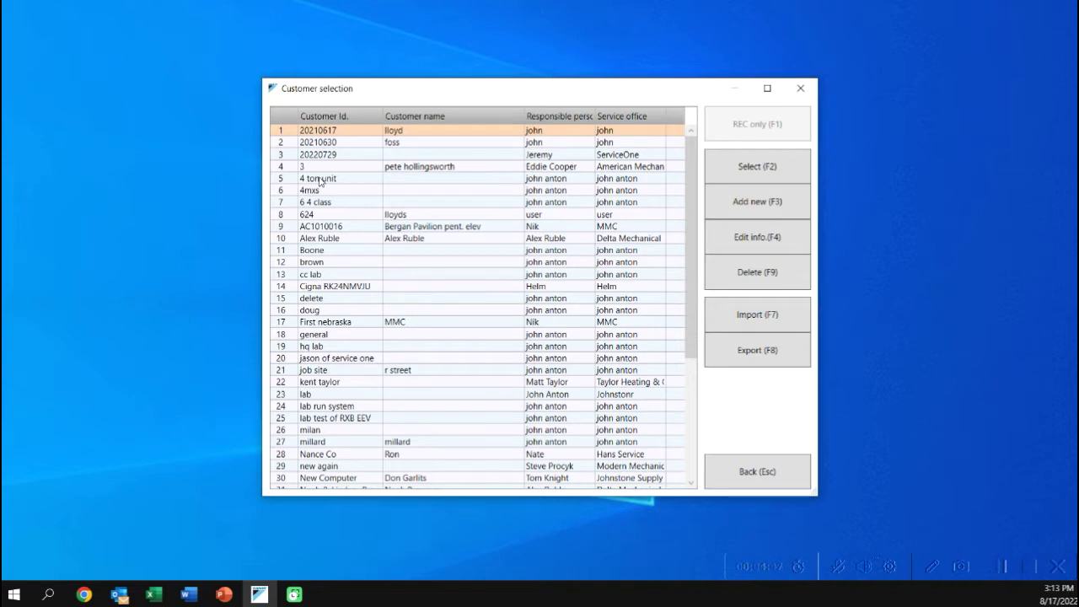
pyautogui.scroll(-5, 349, 245)
pyautogui.scroll(-1, 420, 342)
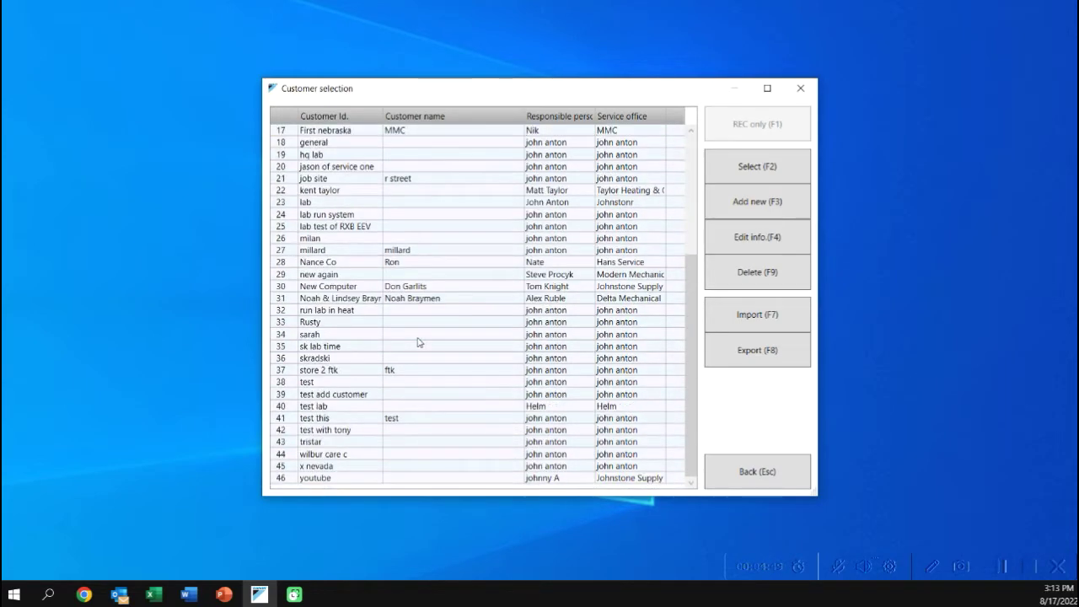
pyautogui.click(338, 408)
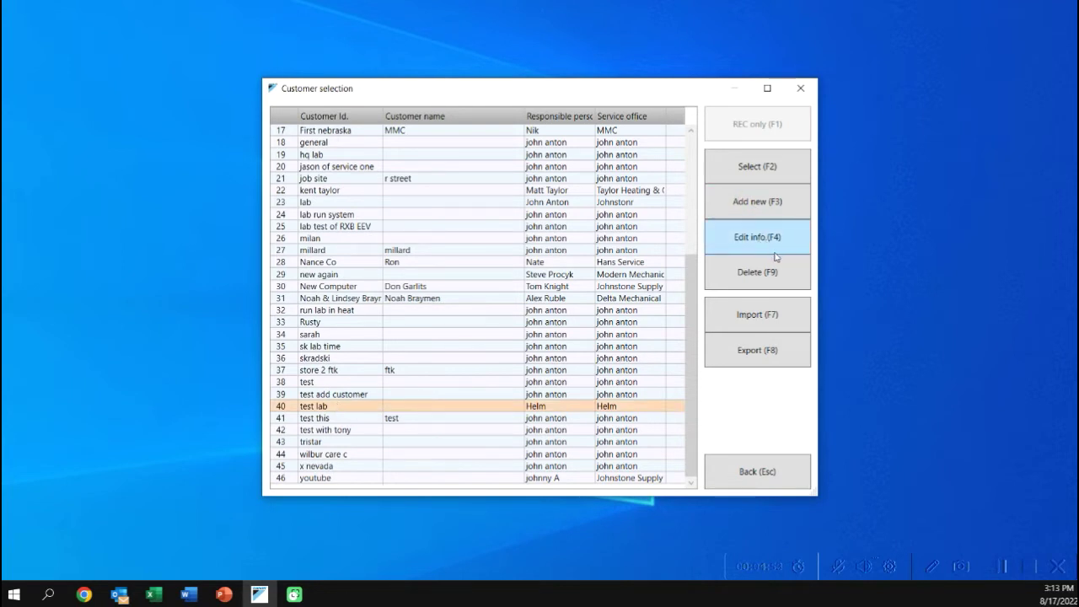
pyautogui.click(764, 352)
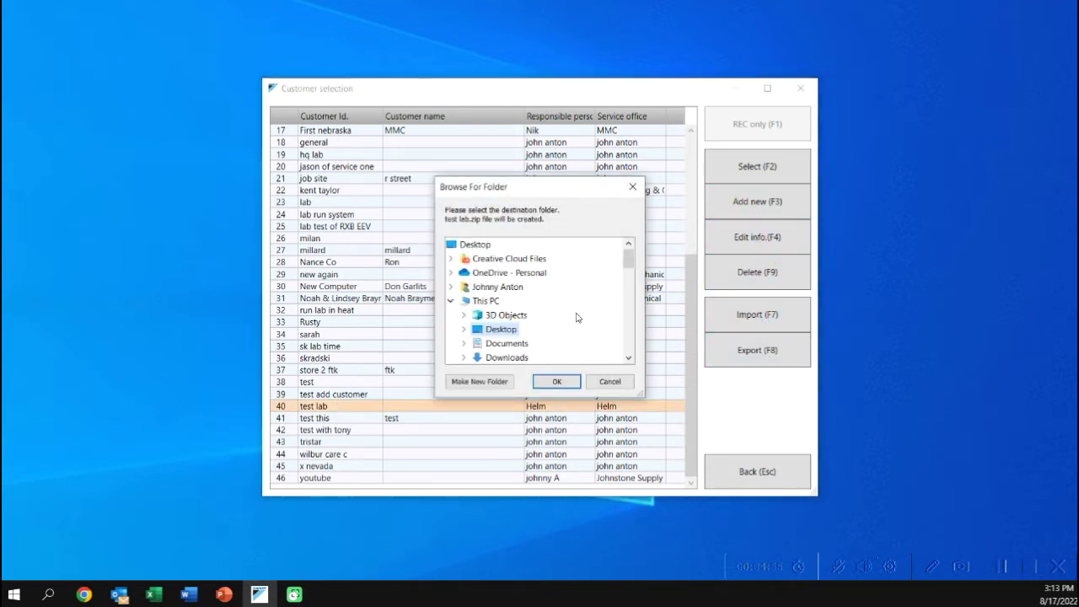
pyautogui.doubleClick(497, 330)
pyautogui.click(563, 382)
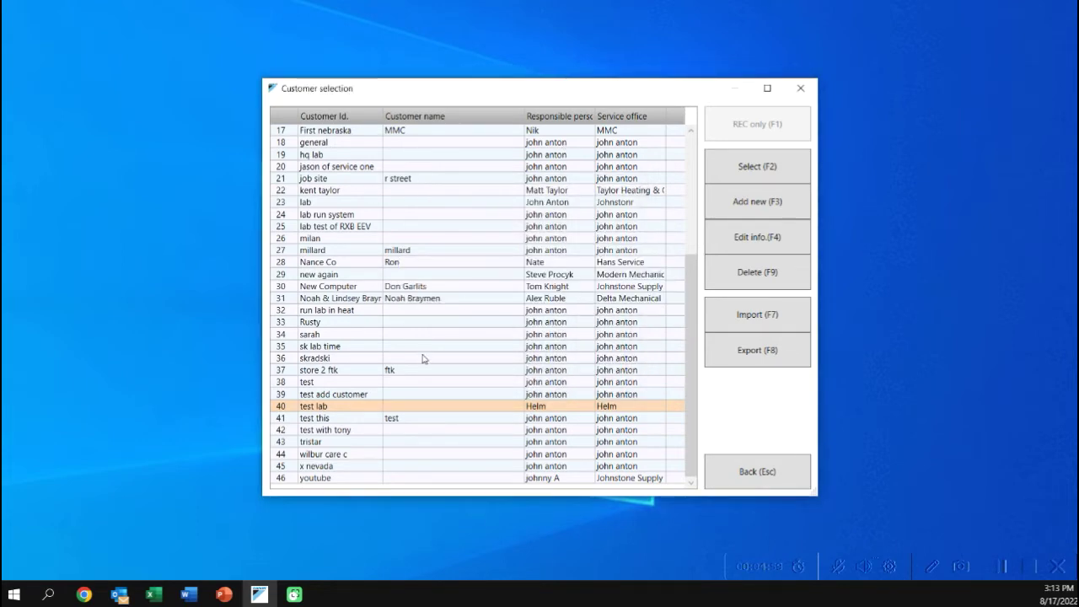
# Step: Import the test lab zip file from the Desktop into the customer list, overwriting the existing customer
pyautogui.click(755, 315)
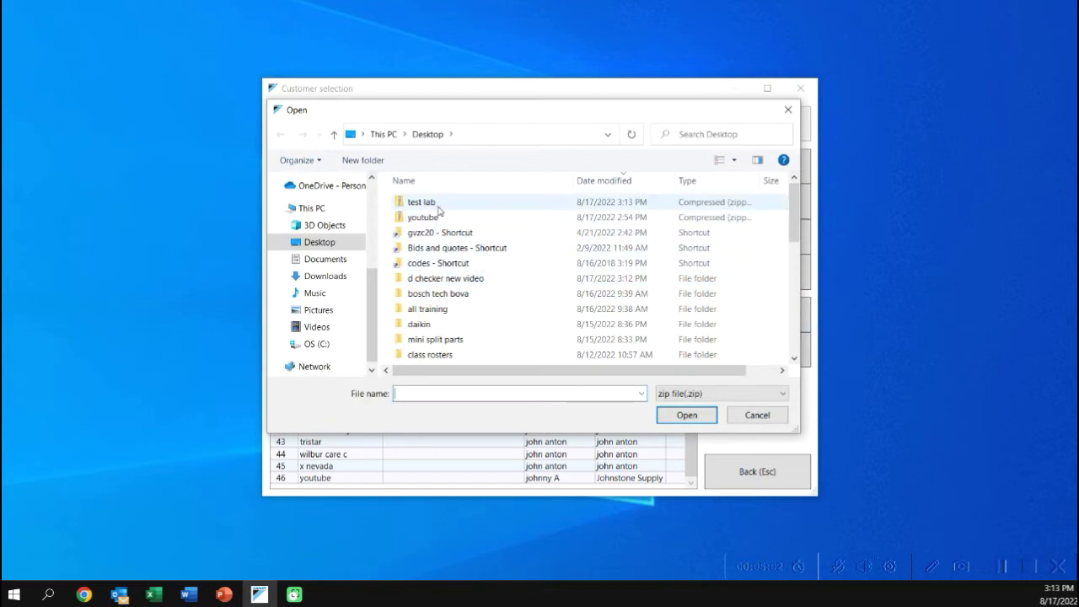
pyautogui.doubleClick(421, 203)
pyautogui.click(540, 324)
pyautogui.scroll(-5, 437, 350)
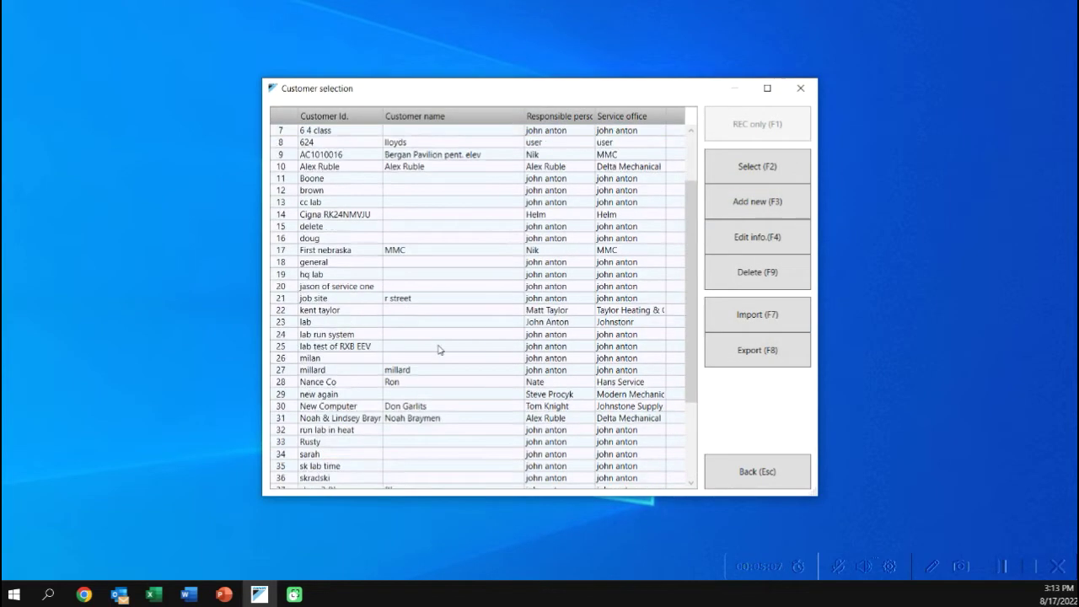
pyautogui.doubleClick(351, 407)
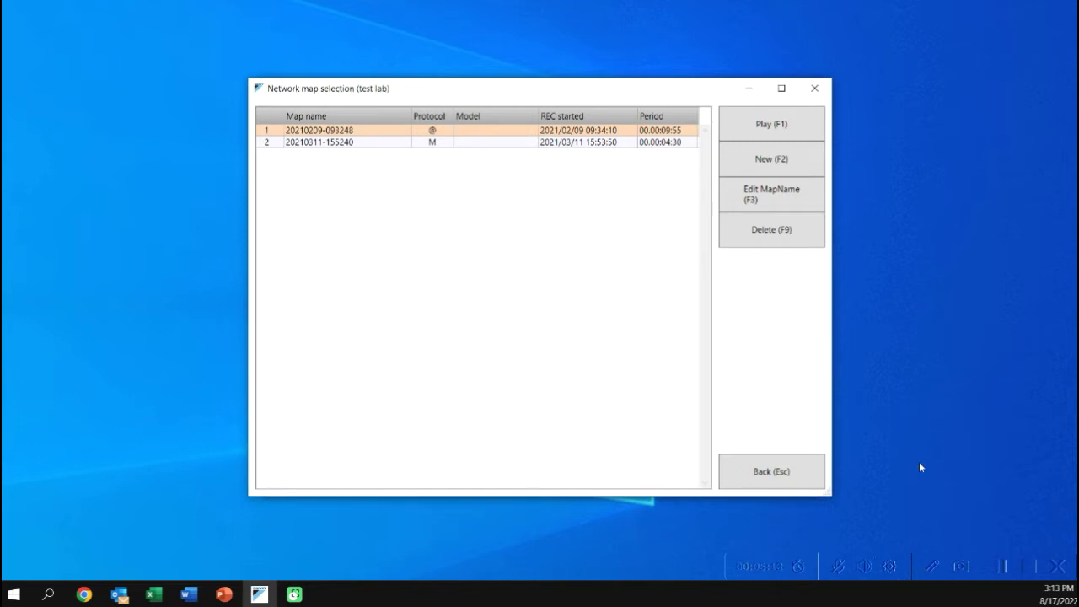
pyautogui.doubleClick(498, 135)
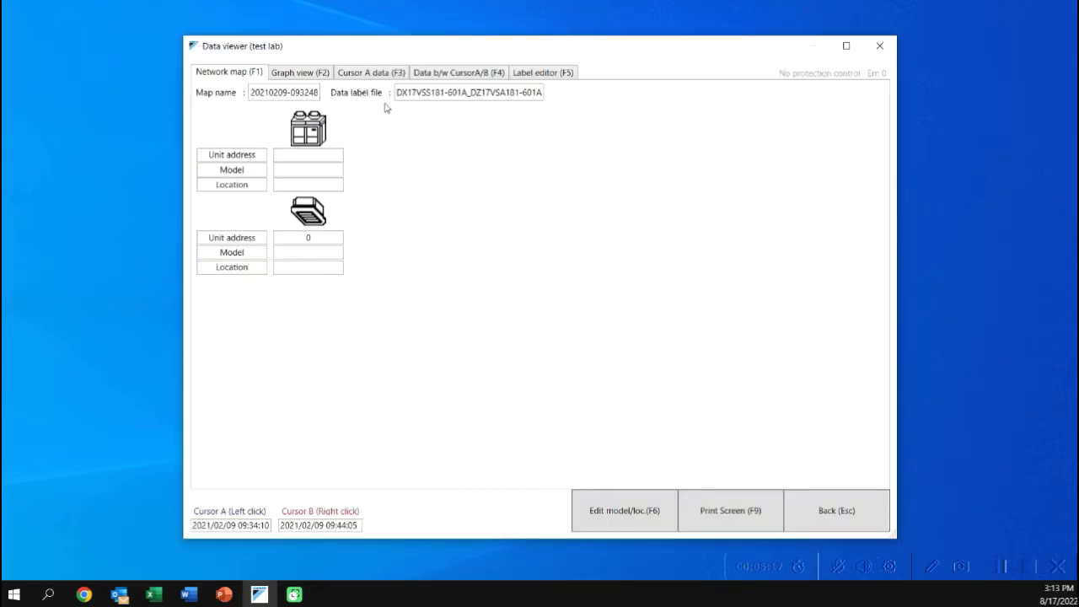
pyautogui.click(371, 78)
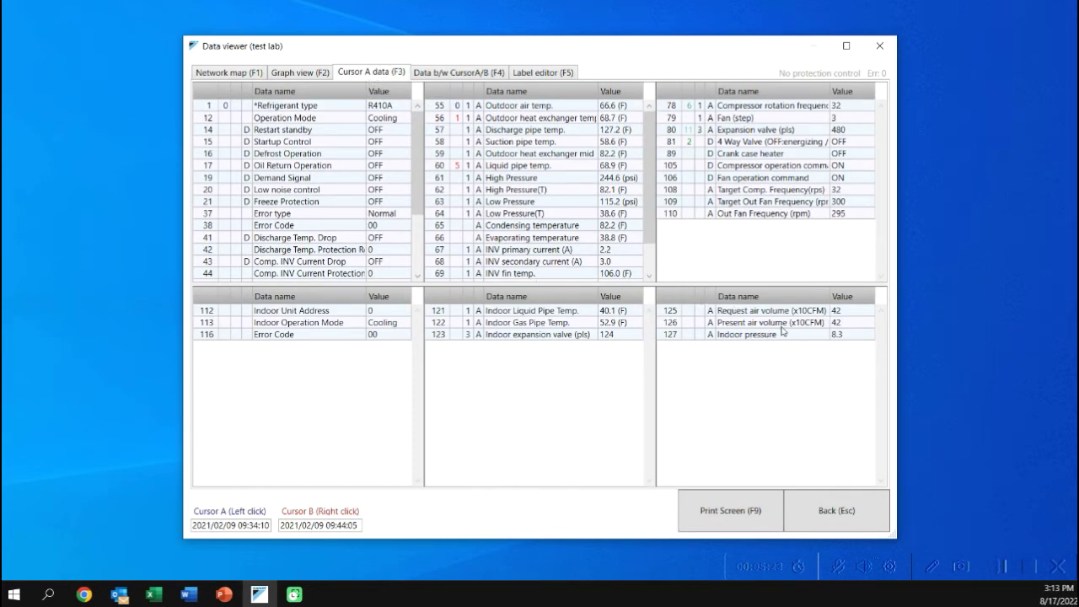
# Step: Place cursor A at 2021/02/09 09:42:15 on the graph and view its data with the outdoor unit tables enlarged
pyautogui.click(303, 72)
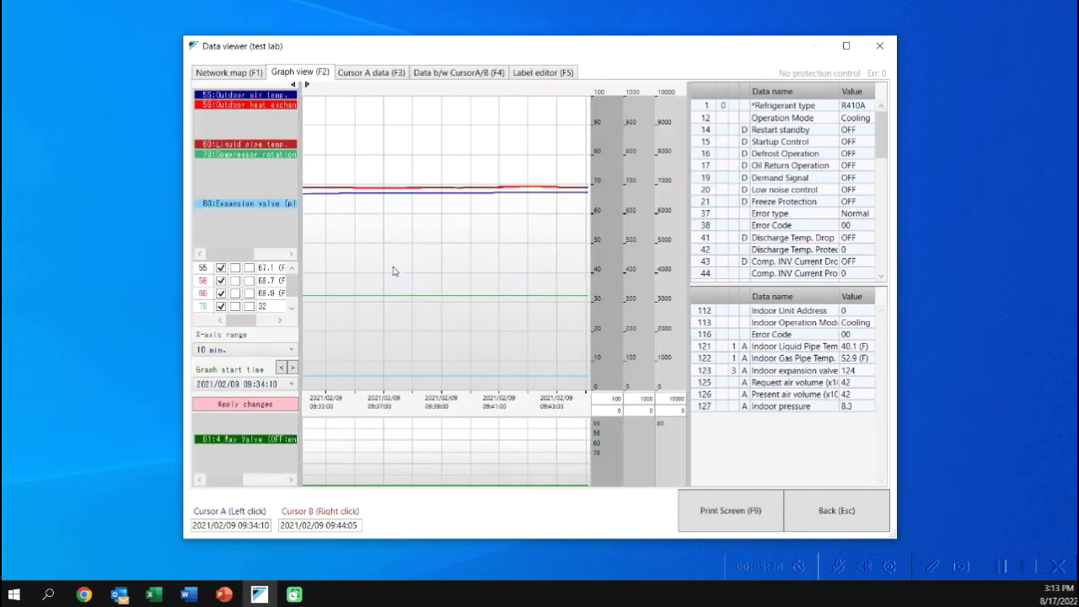
pyautogui.click(534, 264)
pyautogui.press('F3')
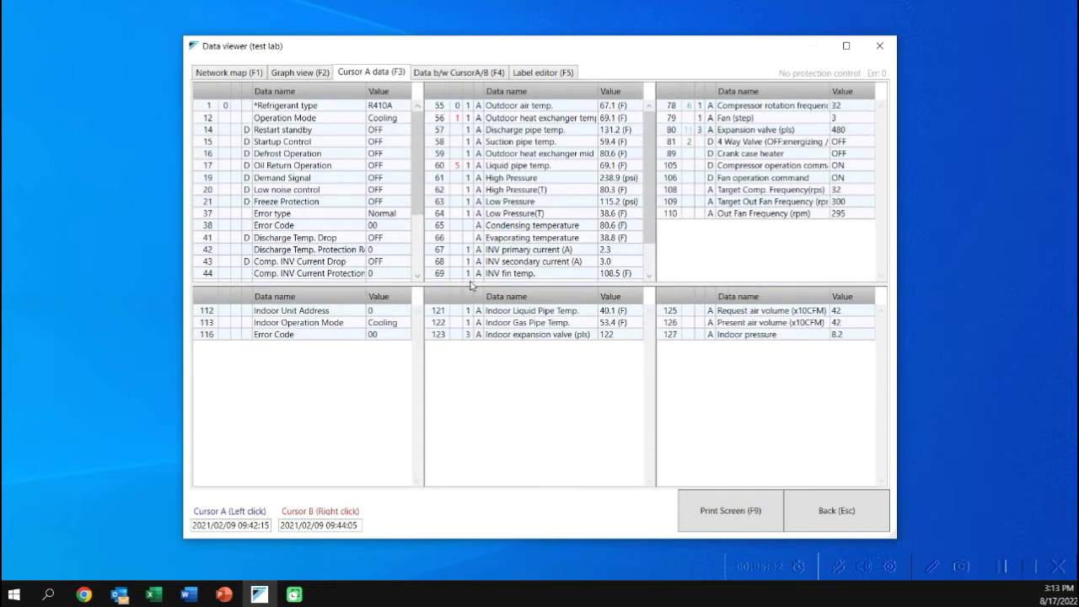
pyautogui.moveTo(471, 285); pyautogui.dragTo(481, 376)
pyautogui.moveTo(481, 359); pyautogui.dragTo(502, 383)
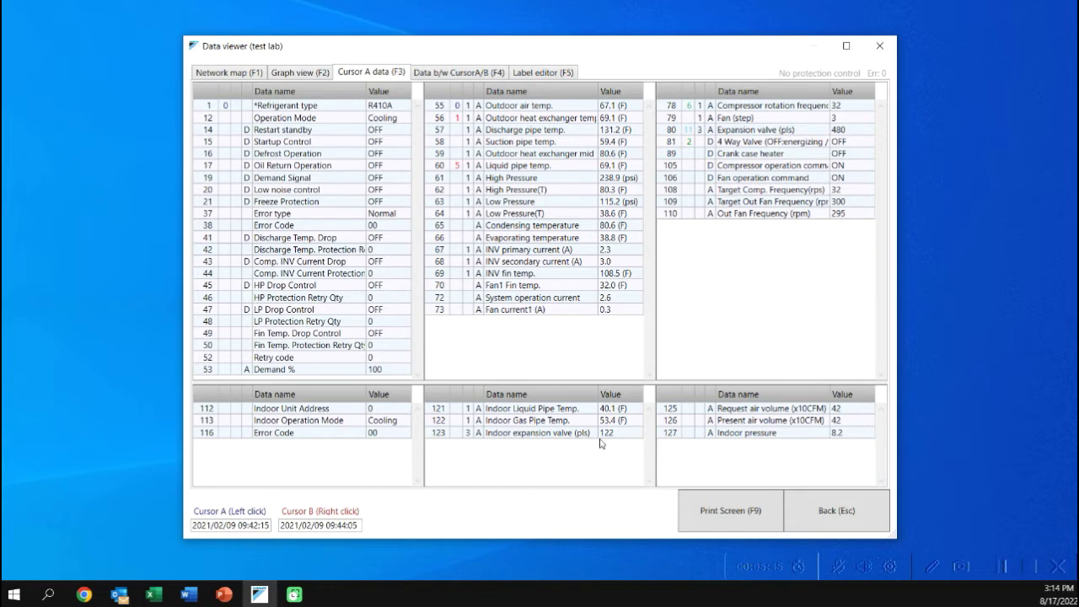
# Step: Leave the data viewer and the test lab selection lists, and exit D-Checker
pyautogui.click(849, 512)
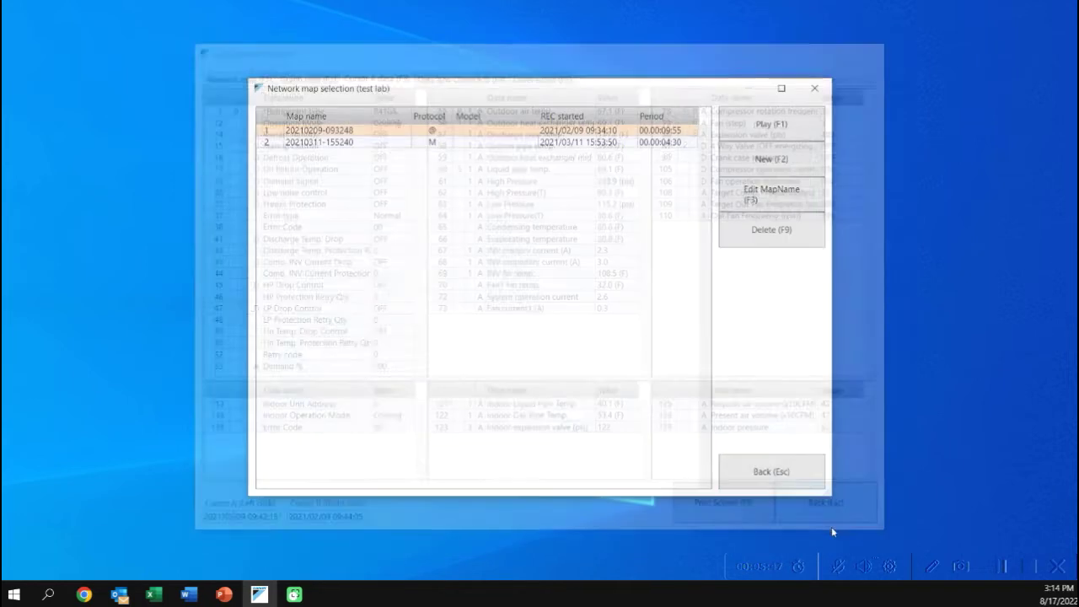
pyautogui.click(792, 470)
pyautogui.click(757, 472)
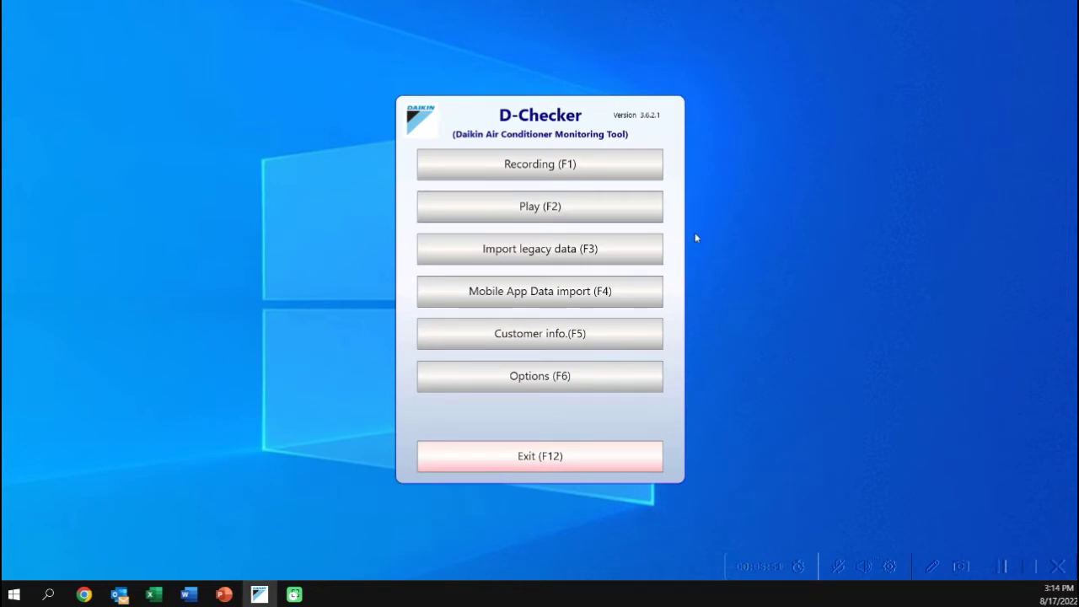
pyautogui.click(573, 467)
pyautogui.click(532, 323)
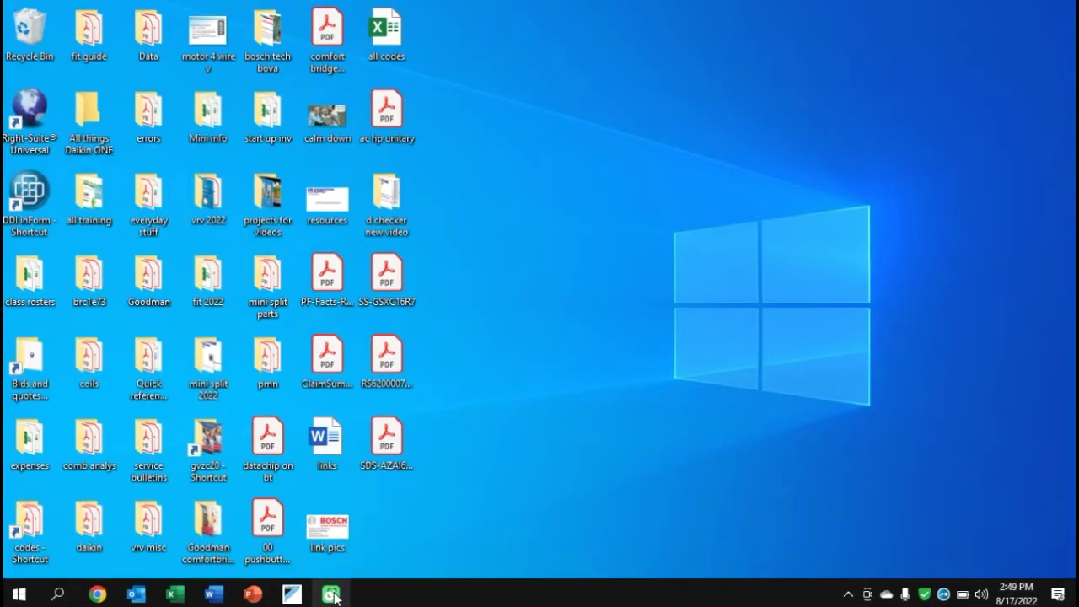
# Step: Bring up D-Checker and open its options
pyautogui.click(291, 595)
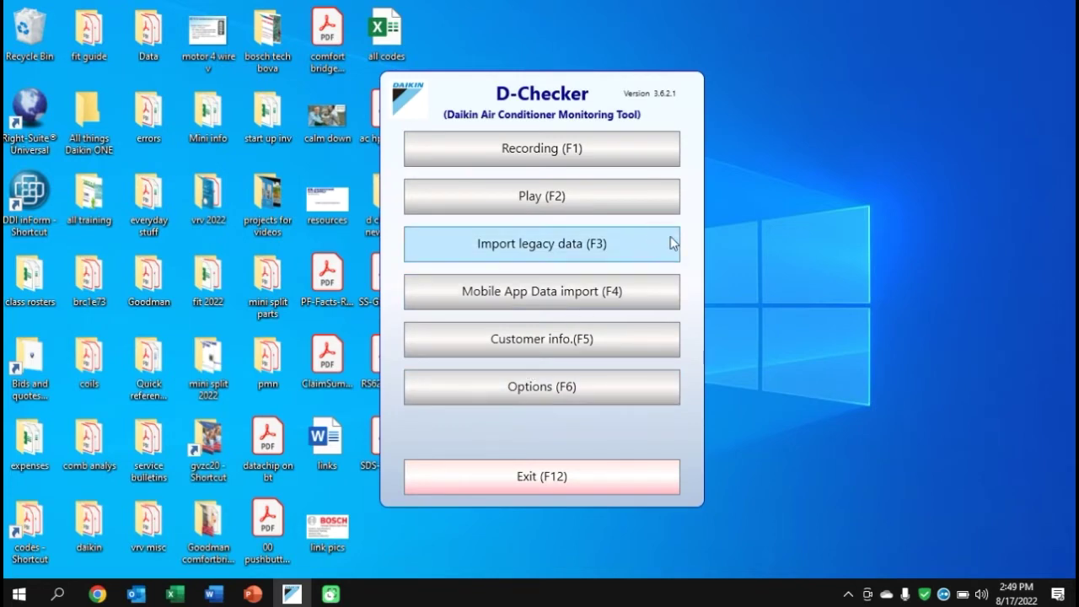
pyautogui.click(572, 393)
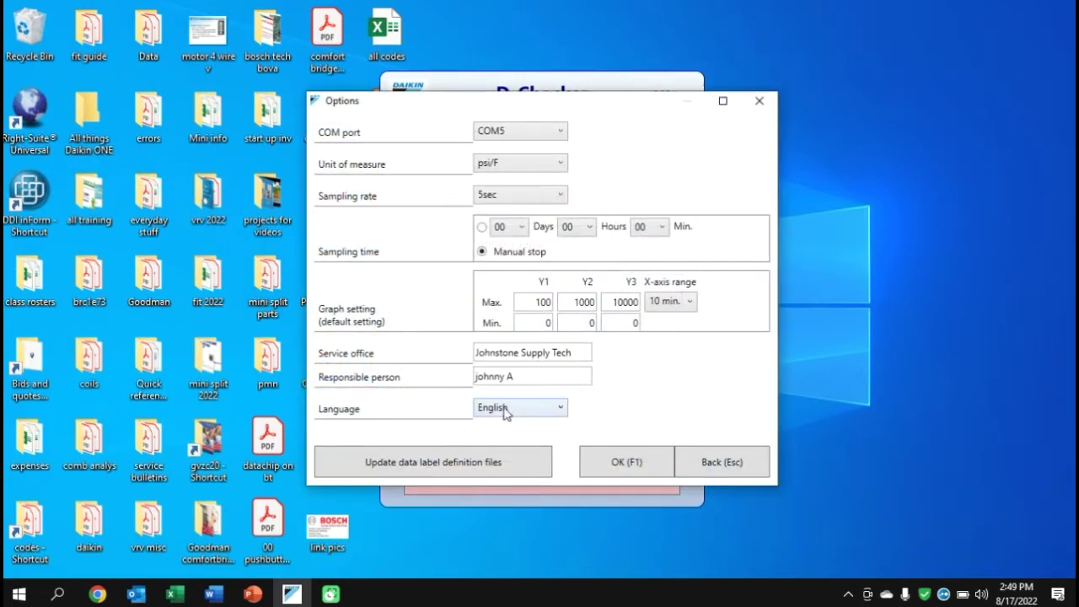
# Step: Search Windows for "device", open Device Manager, collapse the network adapters, and expand Ports (COM & LPT)
pyautogui.click(19, 594)
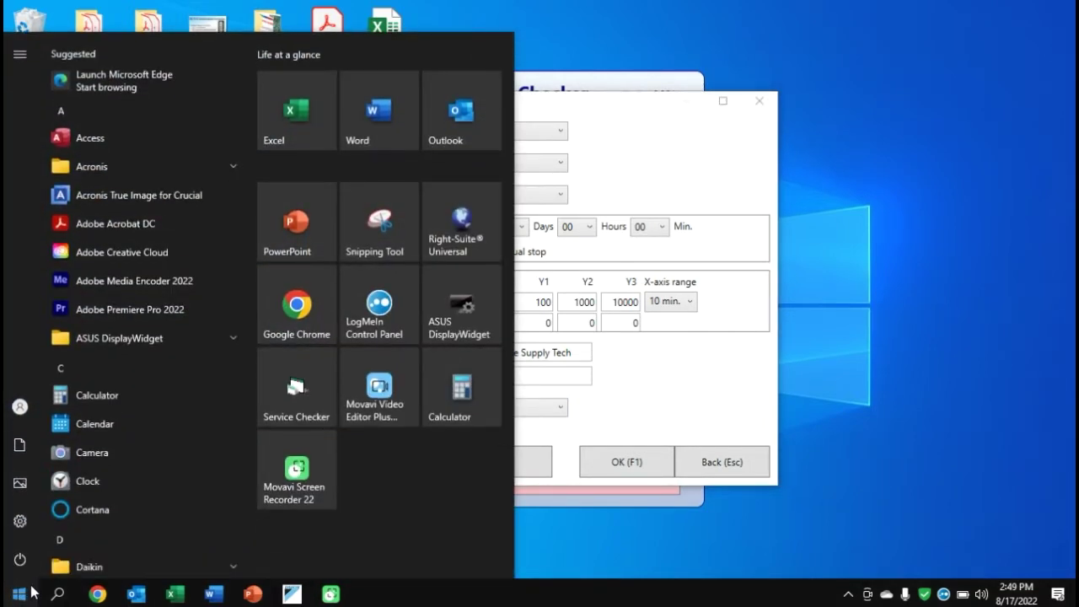
pyautogui.click(57, 592)
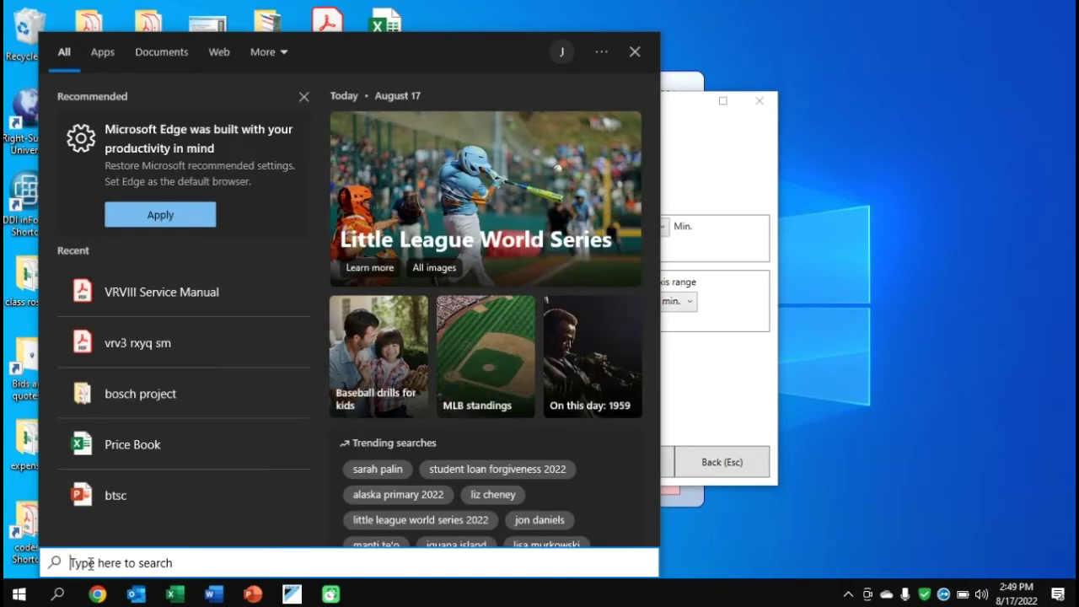
pyautogui.write('device')
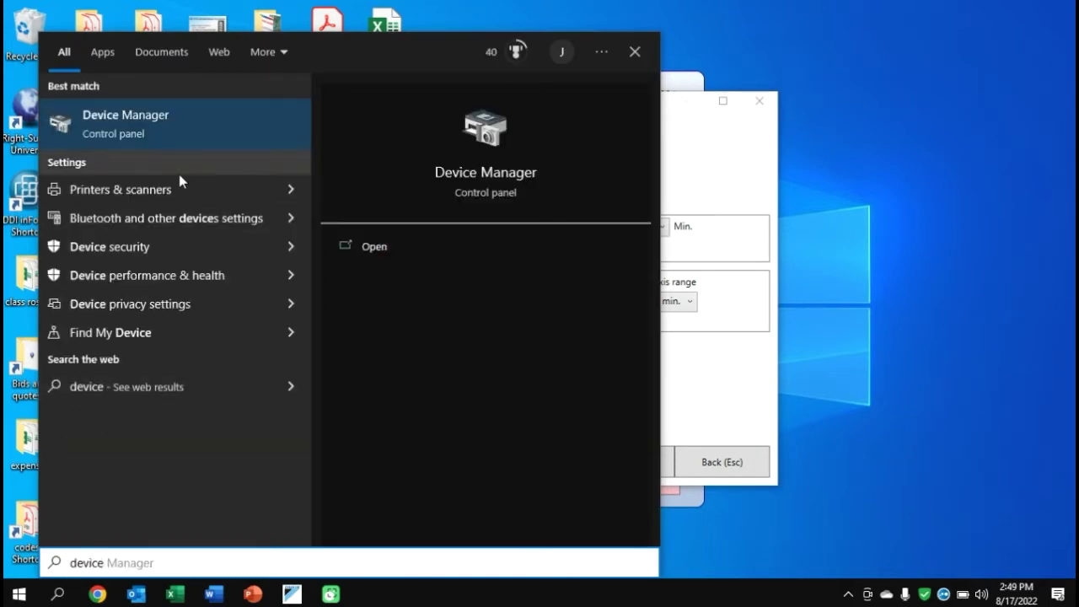
pyautogui.click(171, 125)
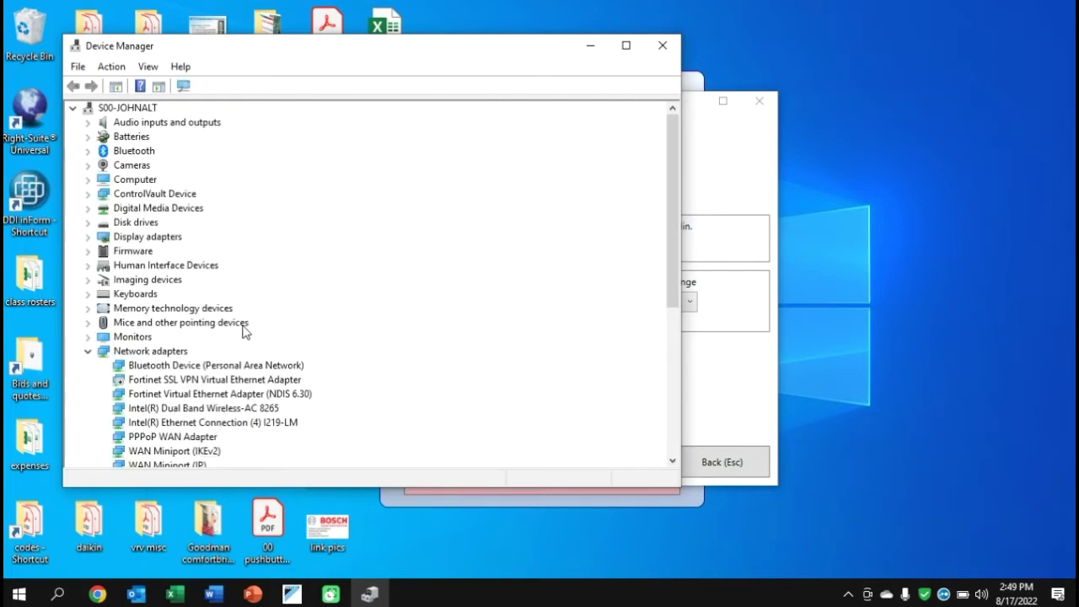
pyautogui.click(88, 351)
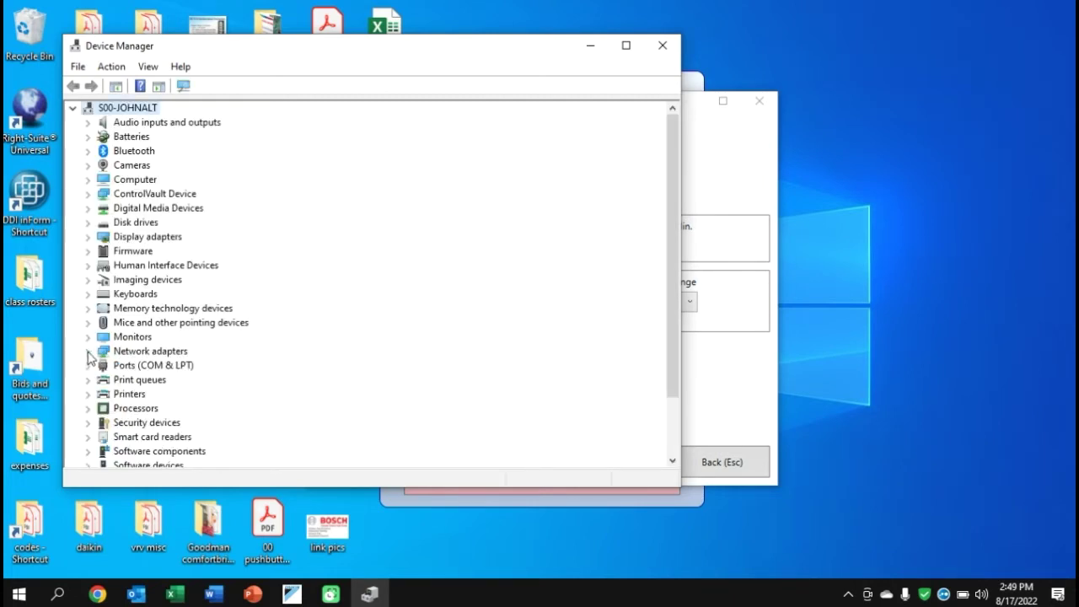
pyautogui.click(88, 366)
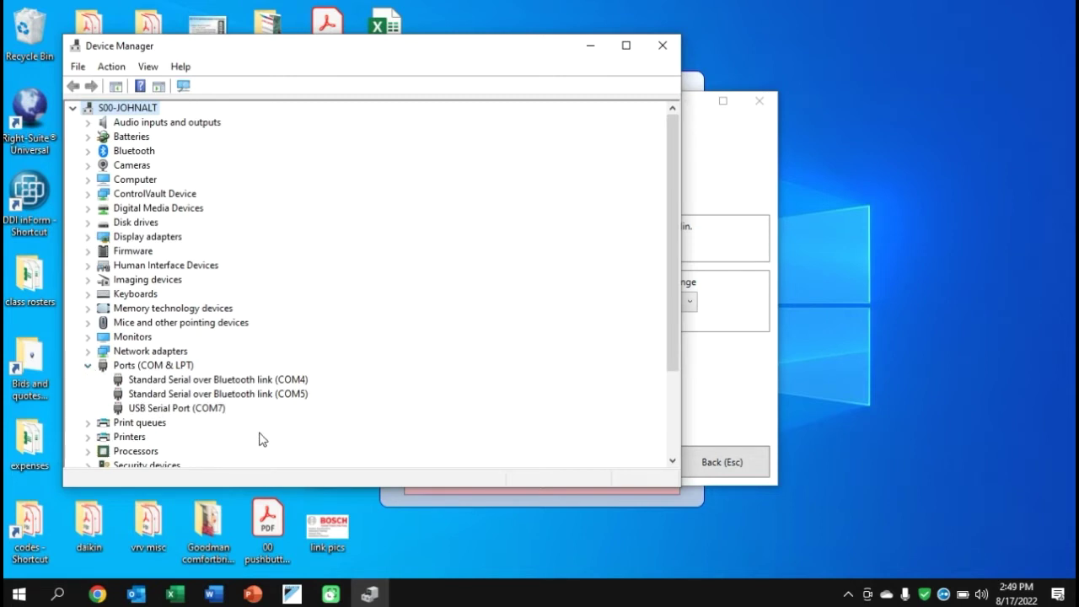
# Step: Inspect the USB Serial Port (COM7) driver properties and its driver update choices without updating, and close Device Manager
pyautogui.click(209, 409)
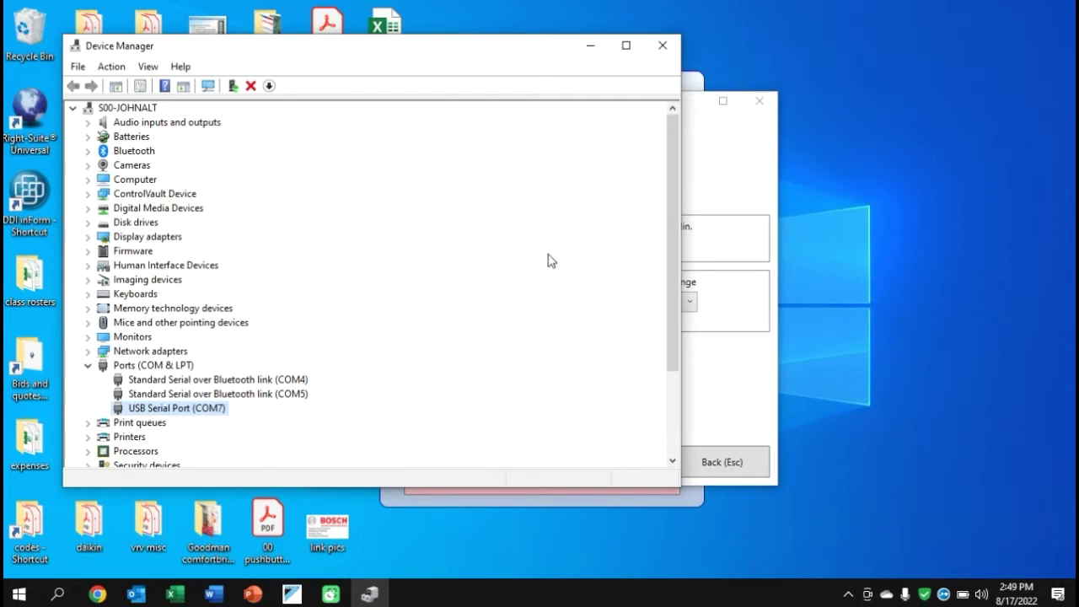
pyautogui.doubleClick(208, 410)
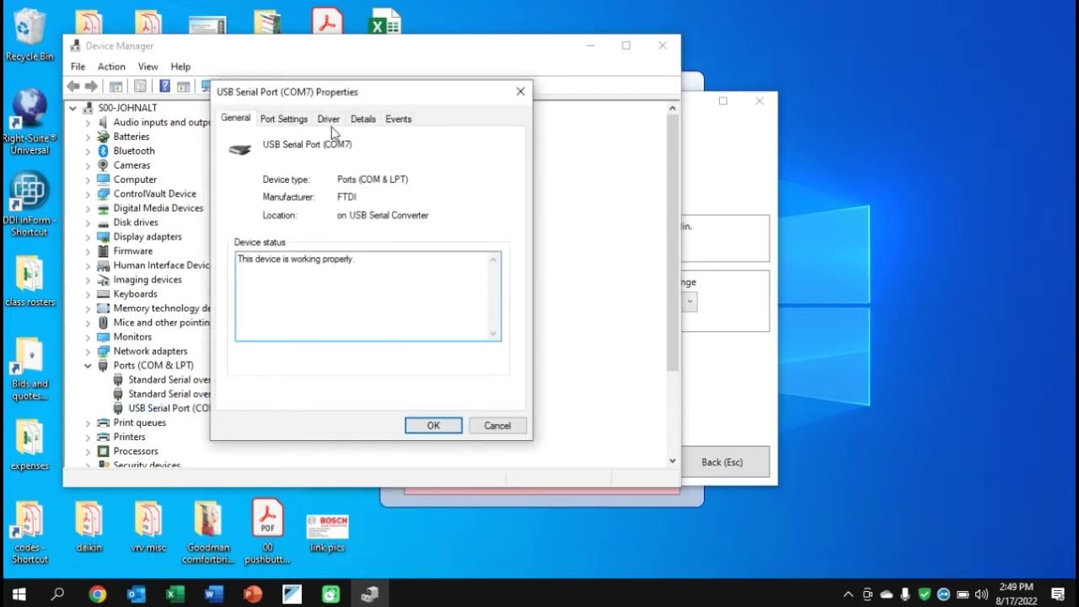
pyautogui.click(328, 118)
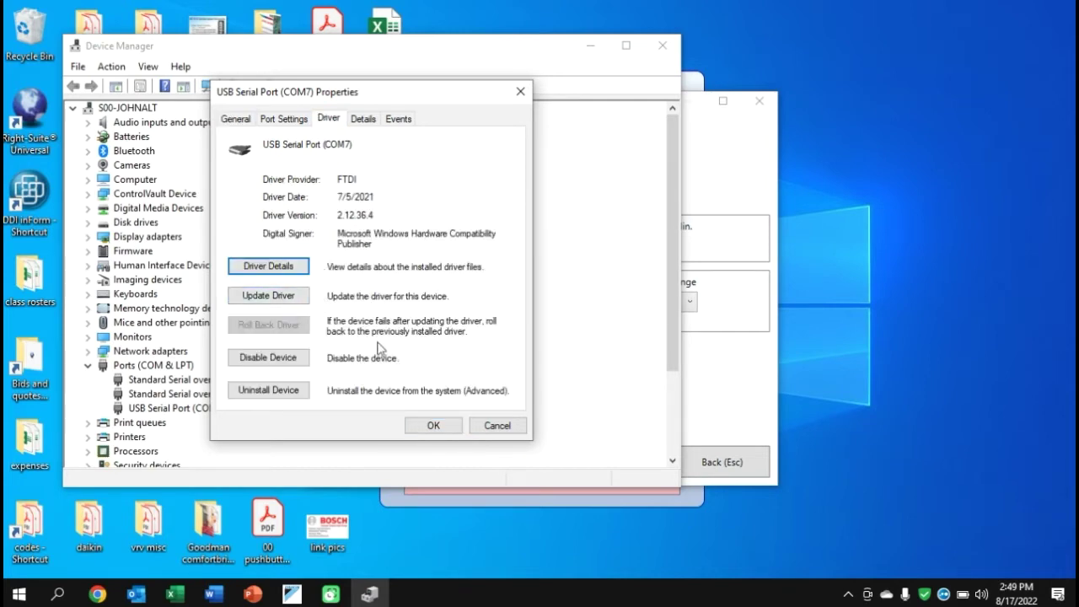
pyautogui.click(301, 297)
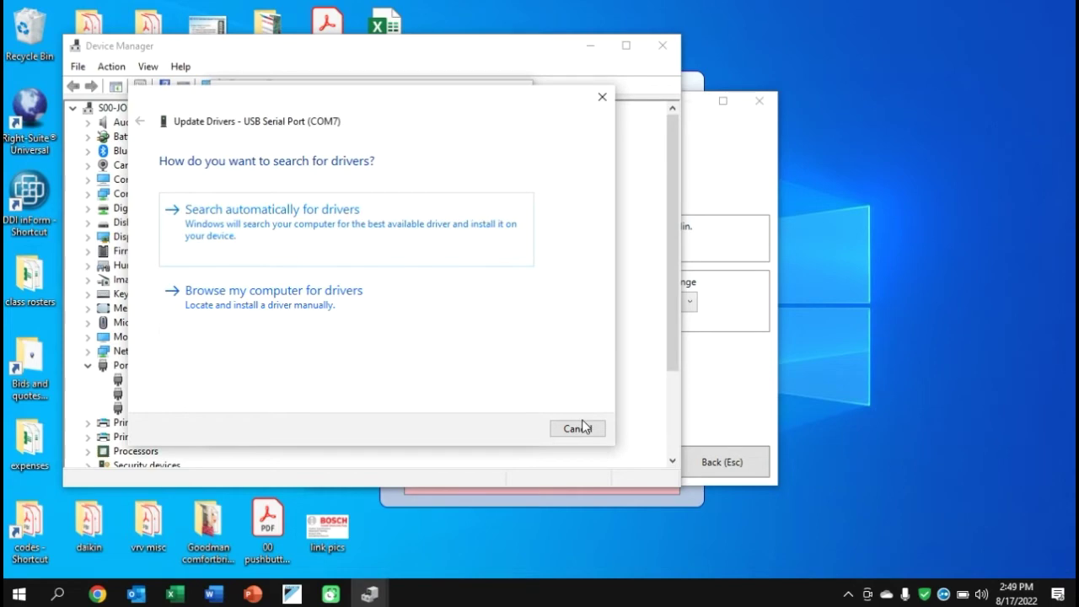
pyautogui.click(579, 428)
pyautogui.click(510, 429)
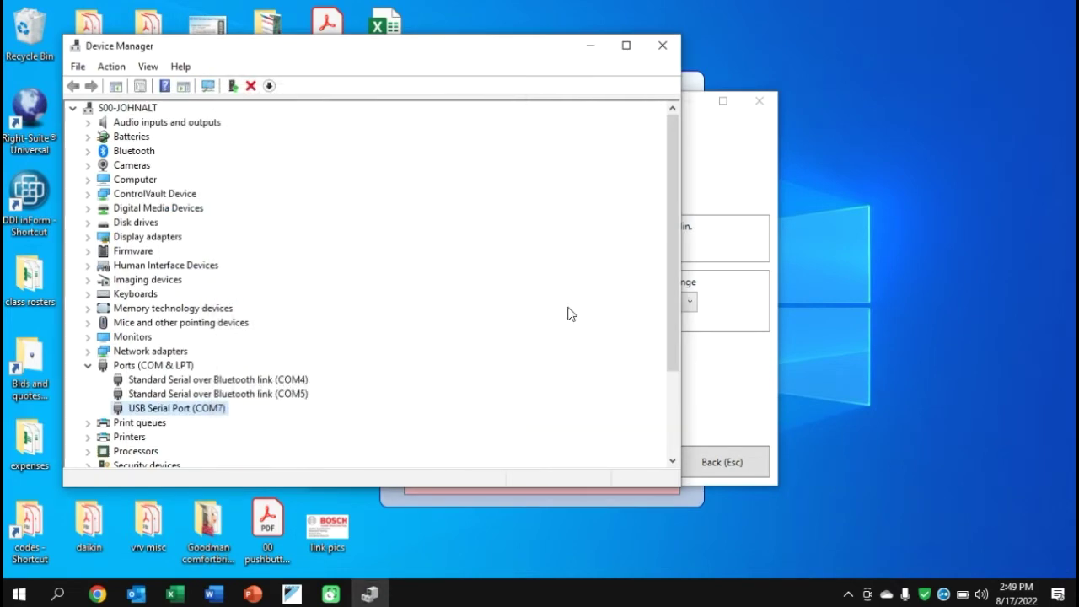
pyautogui.click(663, 45)
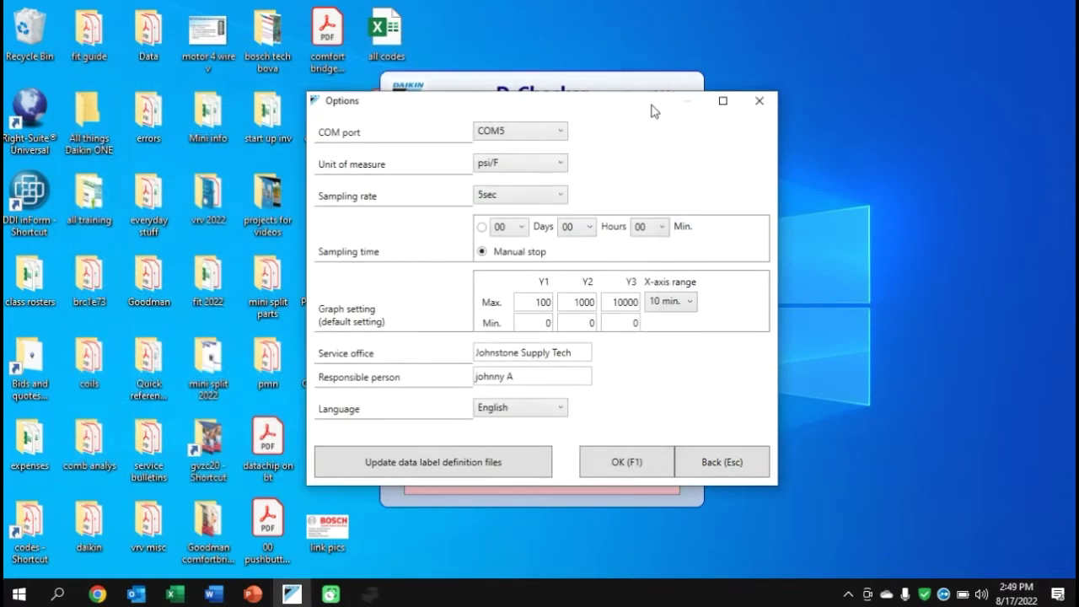
# Step: Set the D-Checker COM port to COM7 and save the options
pyautogui.click(558, 131)
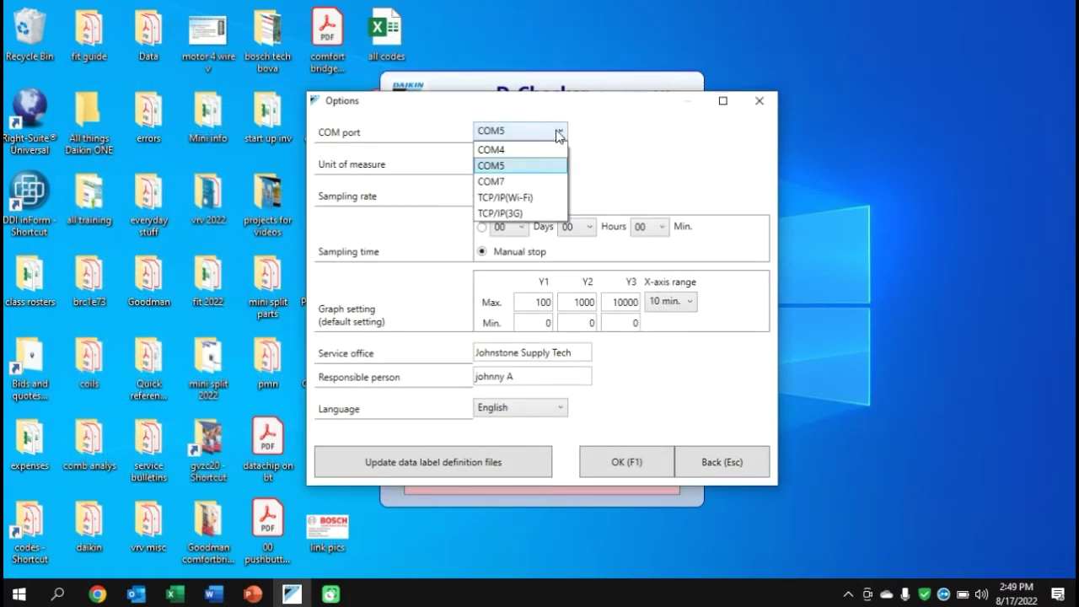
pyautogui.click(540, 182)
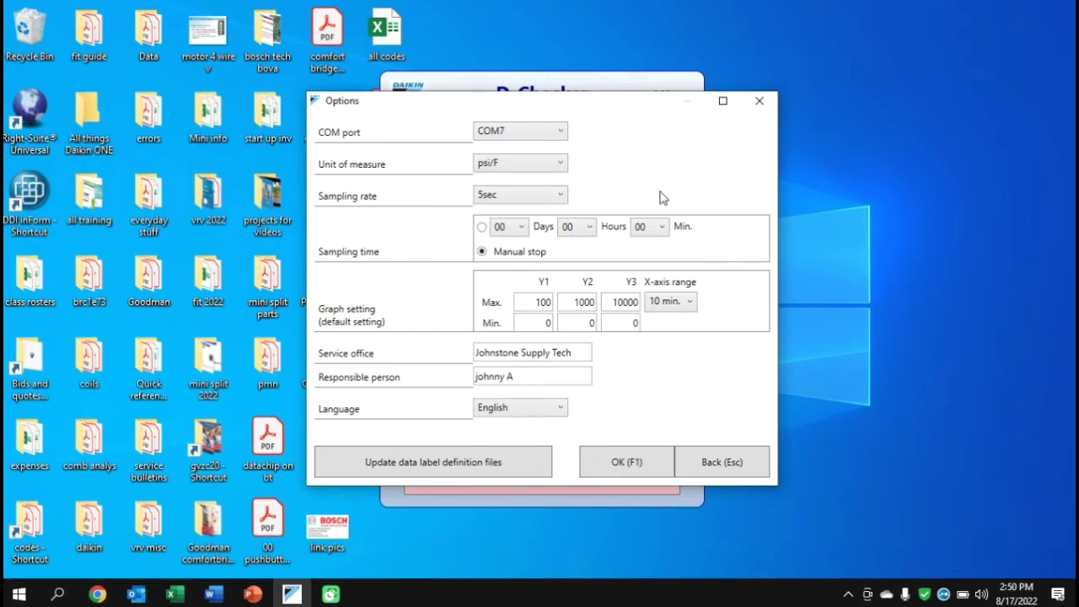
pyautogui.click(632, 460)
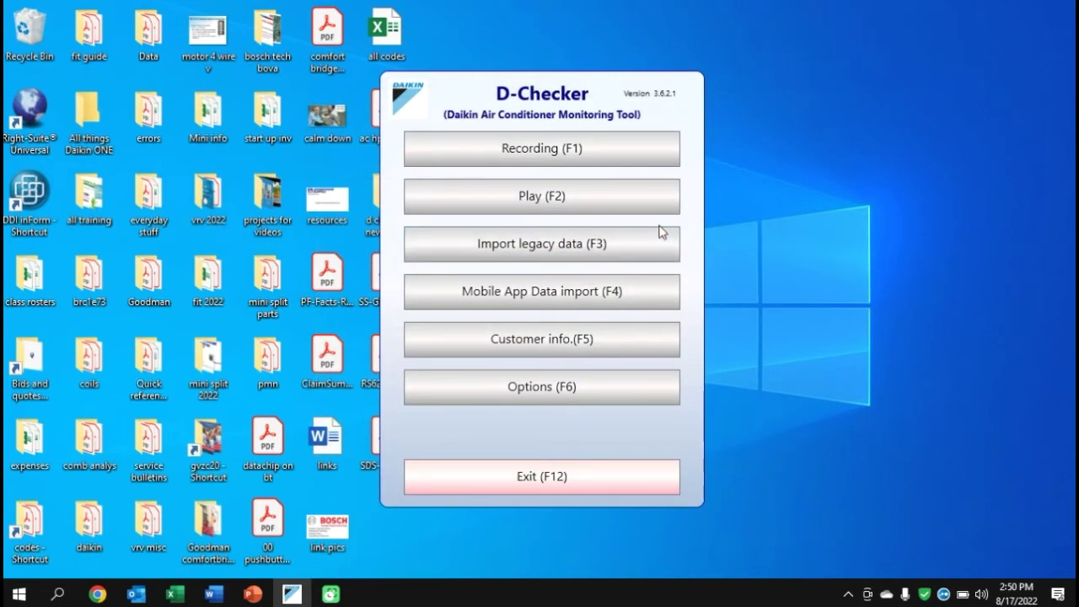
# Step: Open the customer selection for recording and add a new customer with the customer ID "youtube"
pyautogui.click(578, 158)
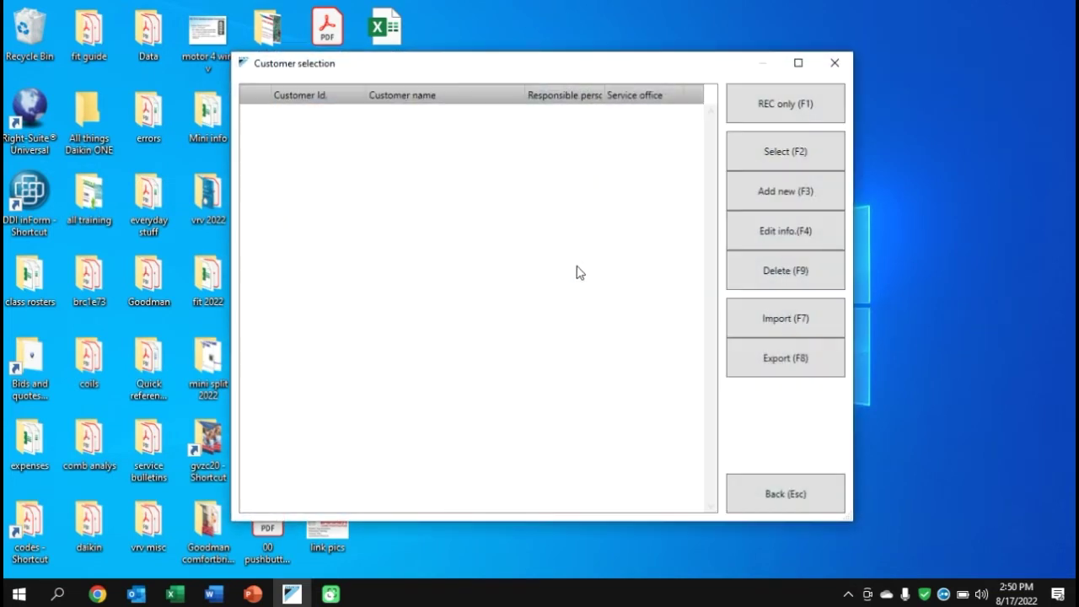
pyautogui.click(769, 194)
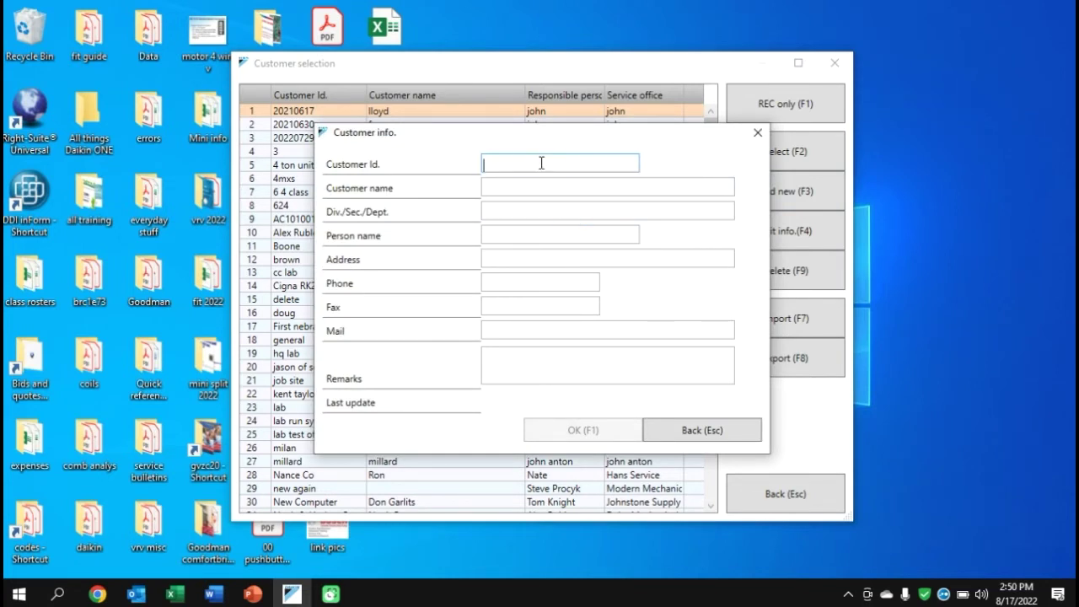
pyautogui.write('2')
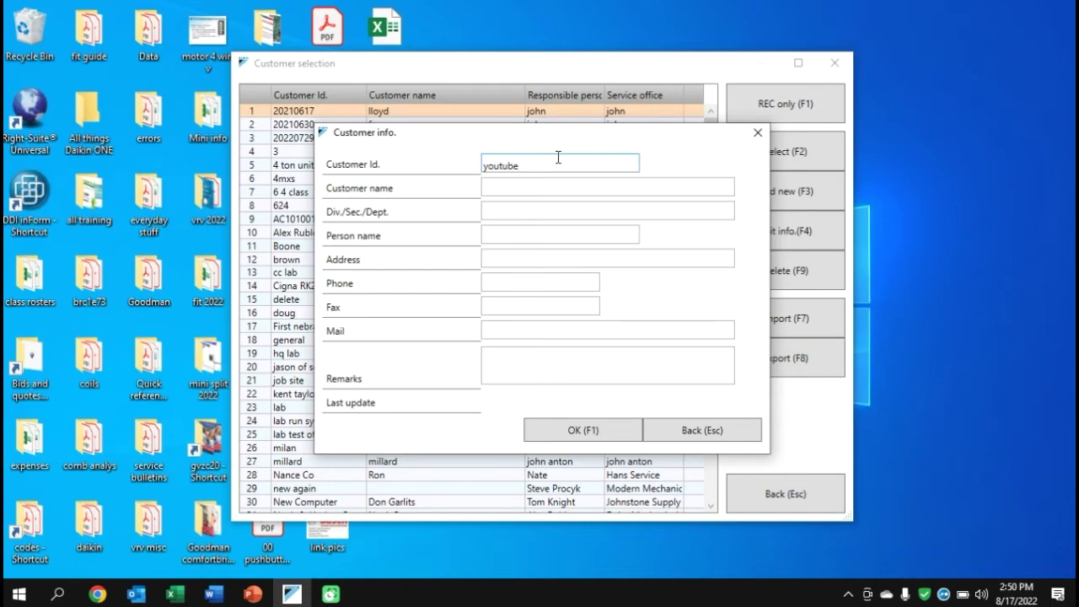
pyautogui.click(563, 430)
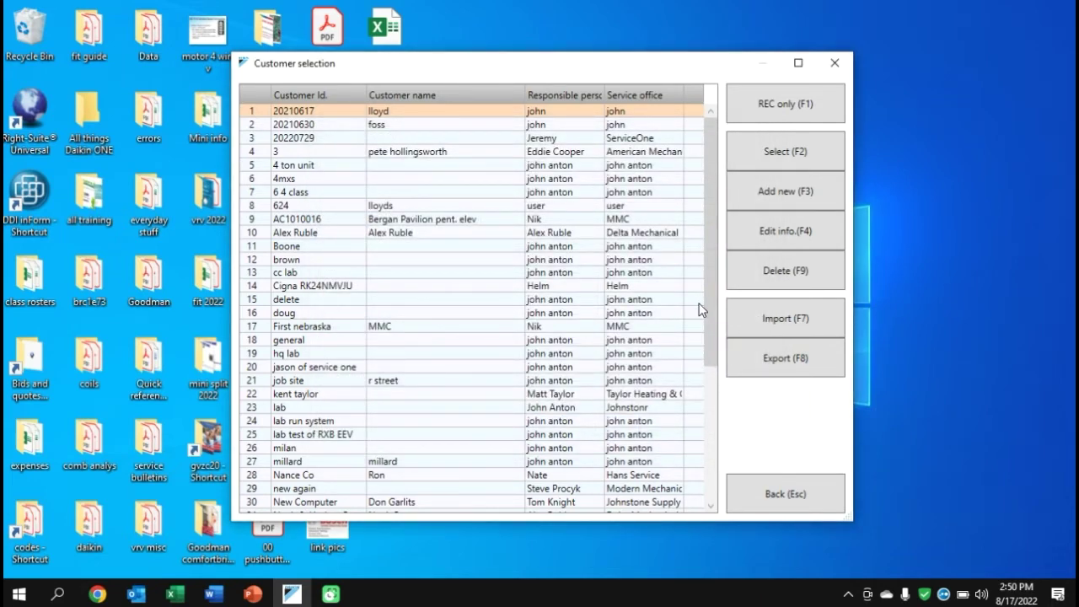
# Step: Find the youtube customer in the customer list and open its network map selection
pyautogui.moveTo(707, 316); pyautogui.dragTo(705, 475)
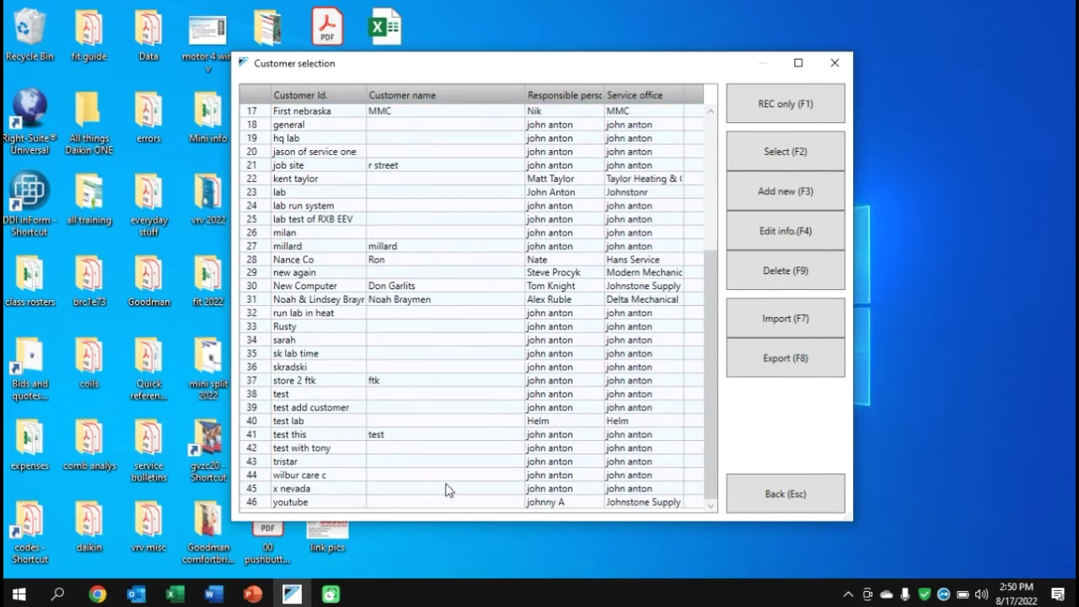
pyautogui.doubleClick(309, 503)
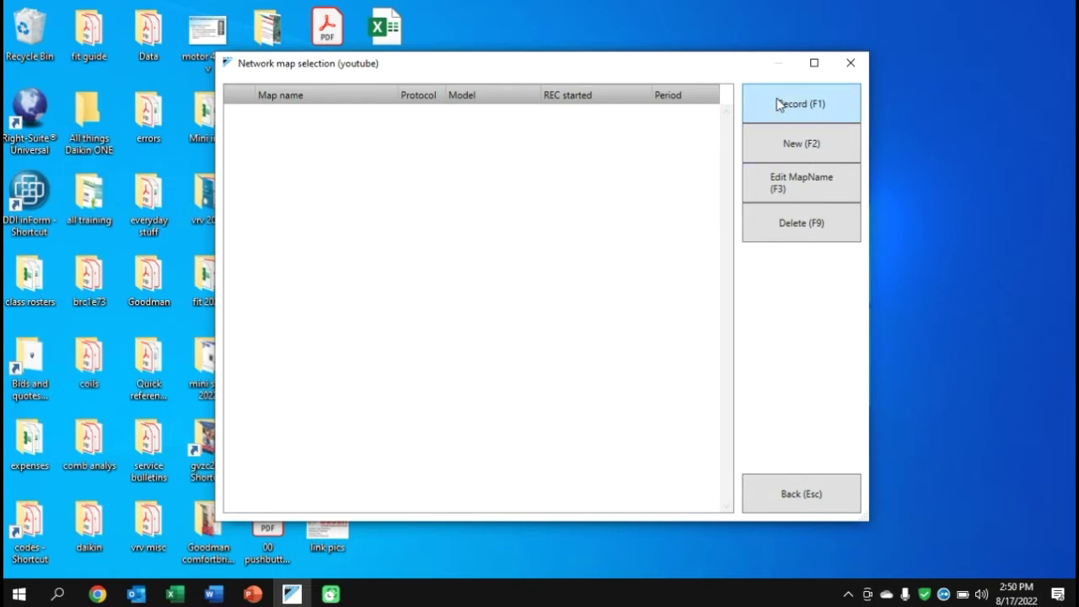
pyautogui.click(807, 489)
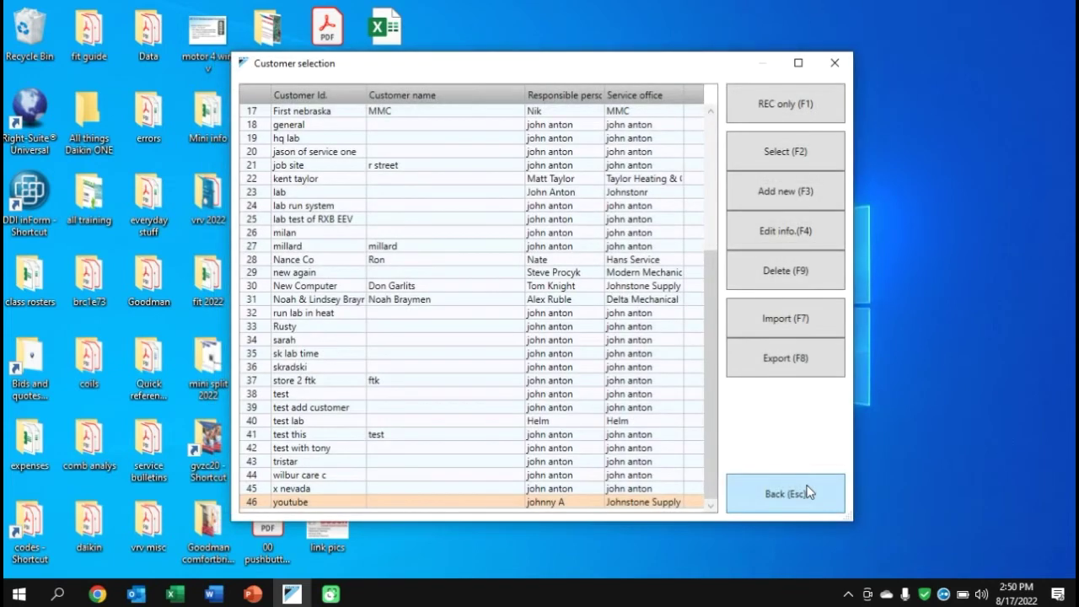
pyautogui.doubleClick(462, 502)
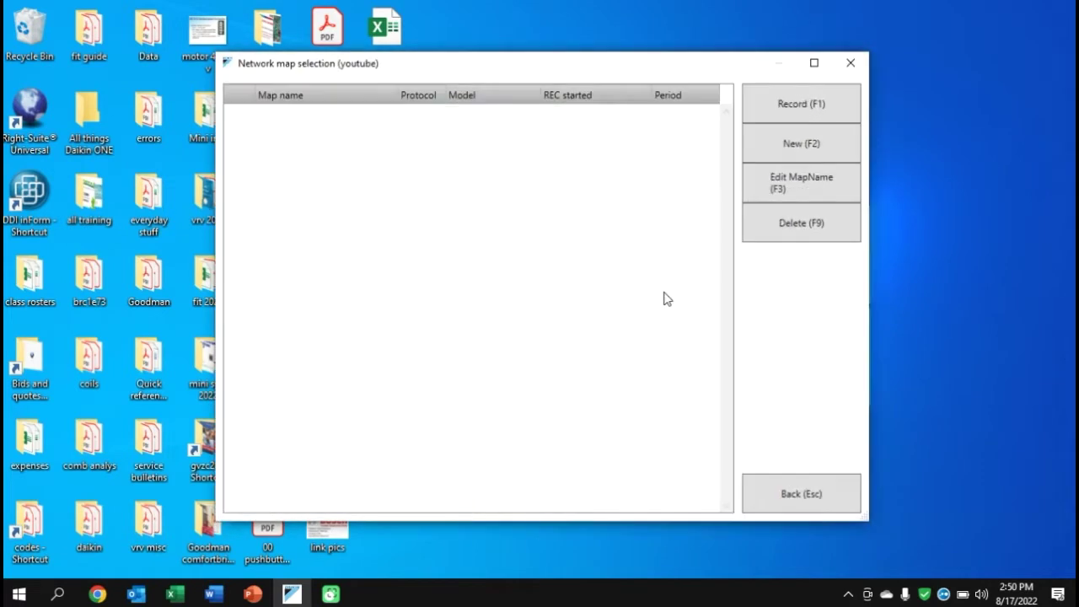
# Step: Create a new network map on COM7 and run automatic protocol detection, repeating it if detection fails
pyautogui.click(813, 142)
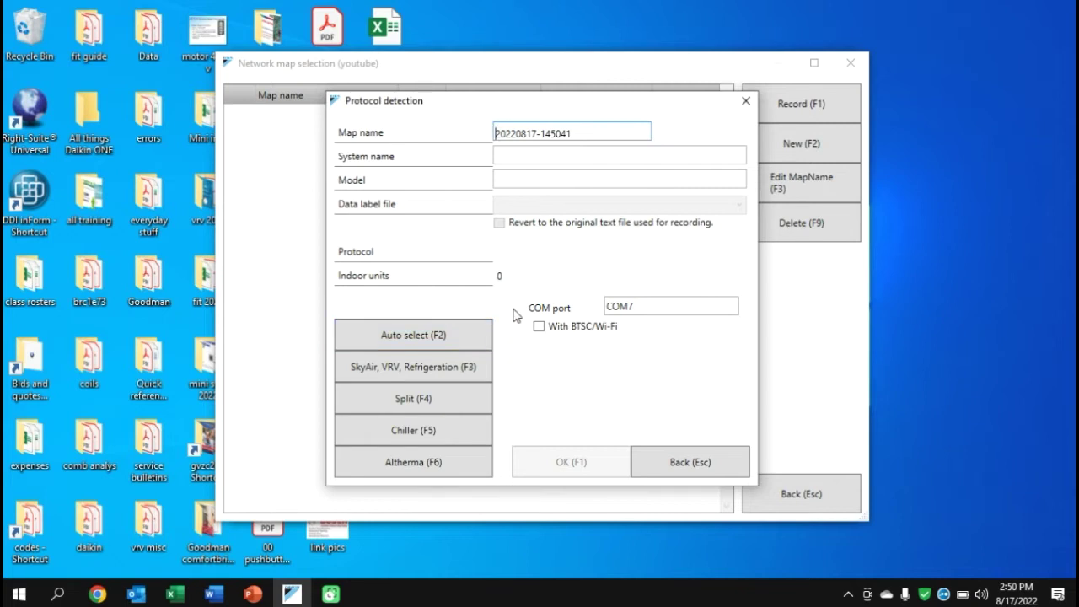
pyautogui.click(460, 337)
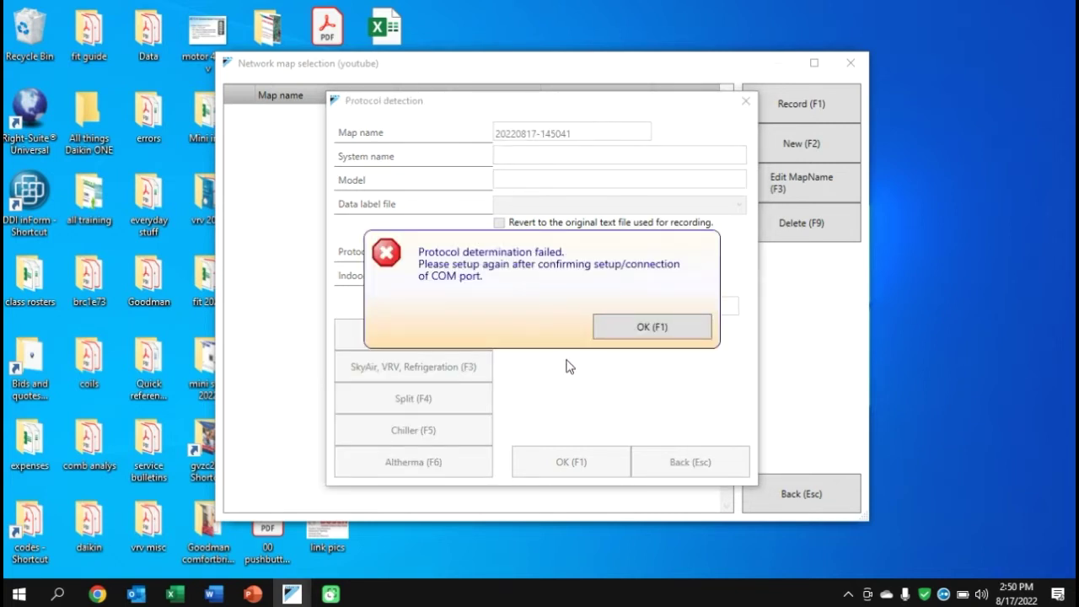
pyautogui.click(628, 326)
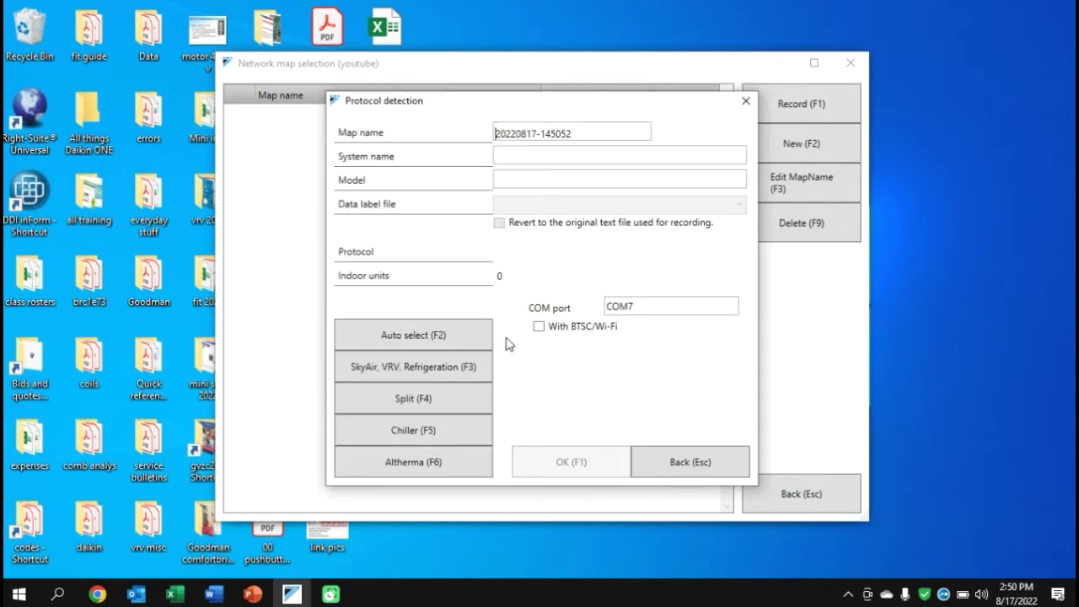
pyautogui.click(460, 337)
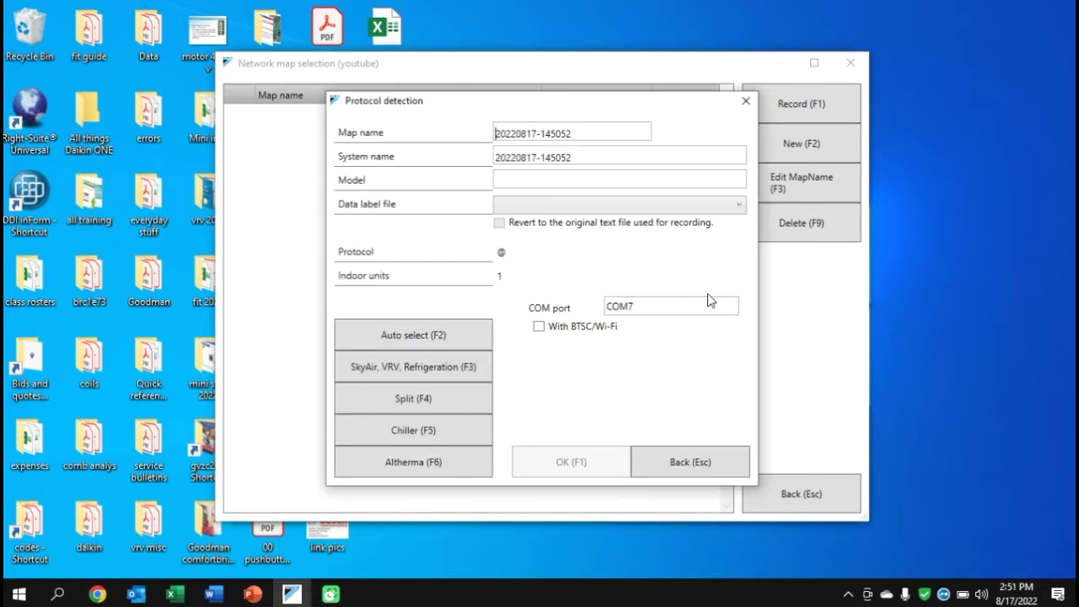
# Step: Assign the data label file DX17VSS181-601A_DZ17VSA181-601A to the new map and confirm it to open the data viewer
pyautogui.click(739, 205)
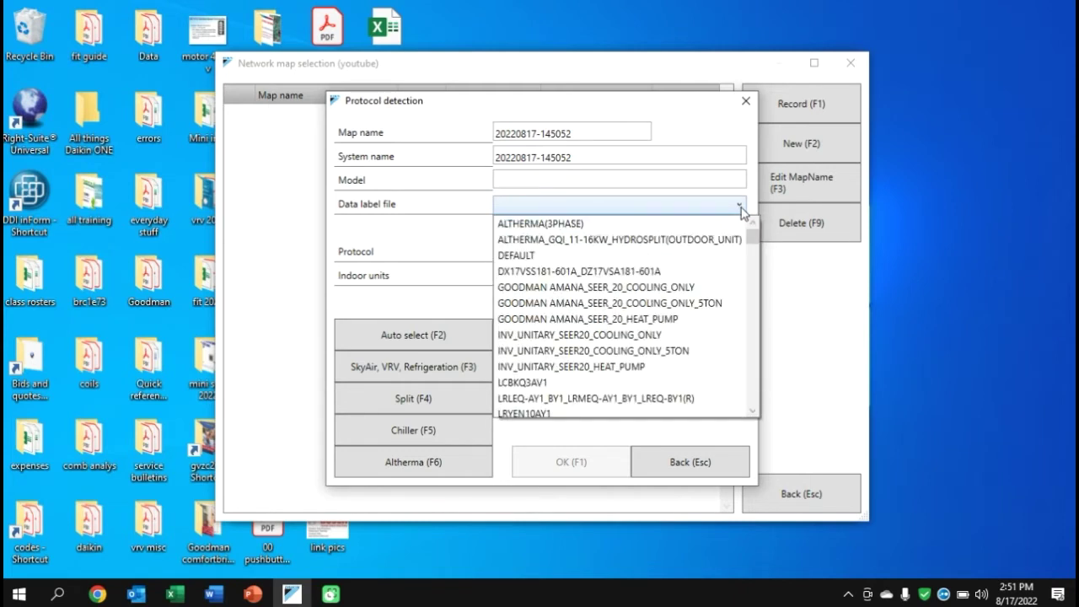
pyautogui.click(674, 270)
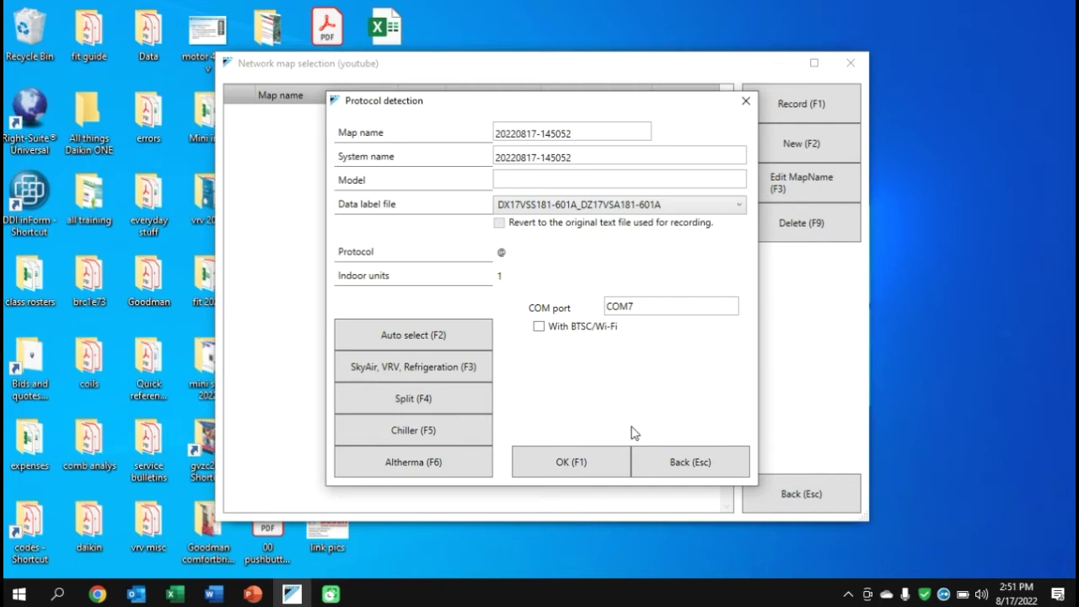
pyautogui.click(589, 462)
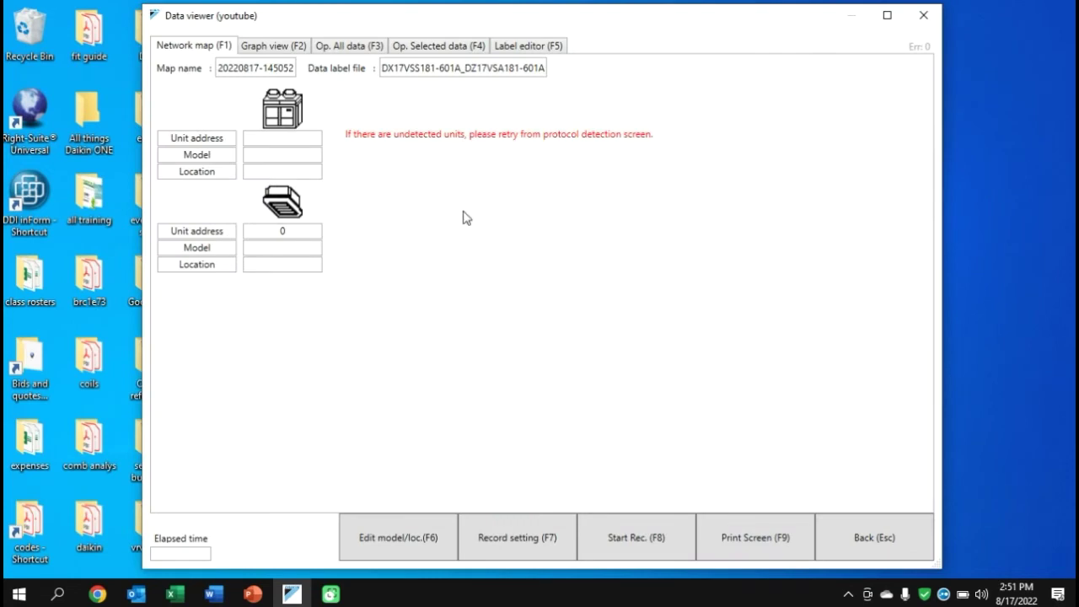
# Step: Review the live operation data and the graph view, and enlarge the outdoor unit's section of the all-data display
pyautogui.click(360, 44)
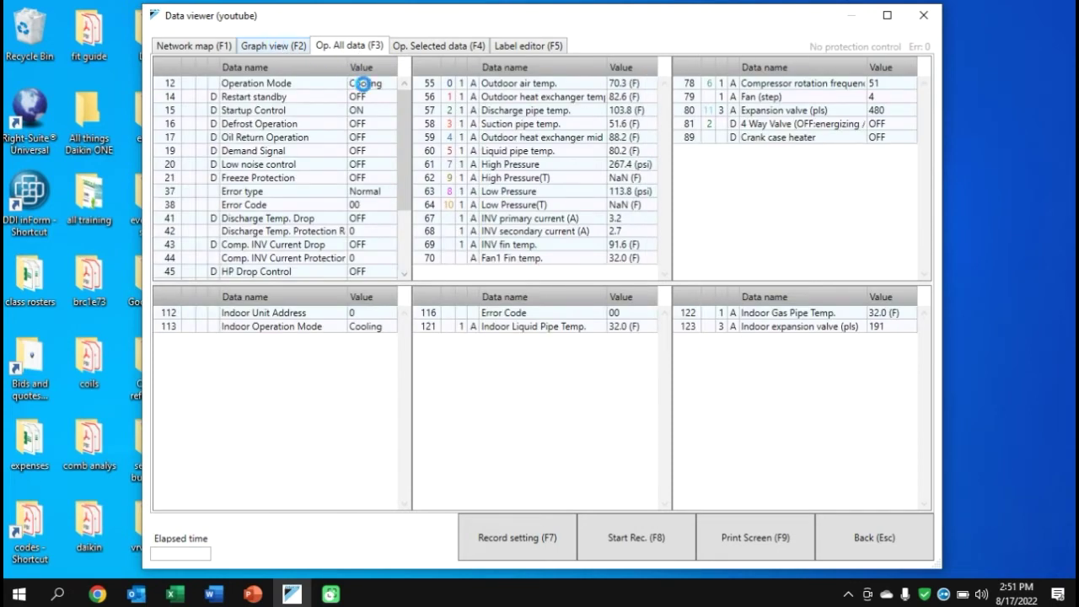
pyautogui.press('F2')
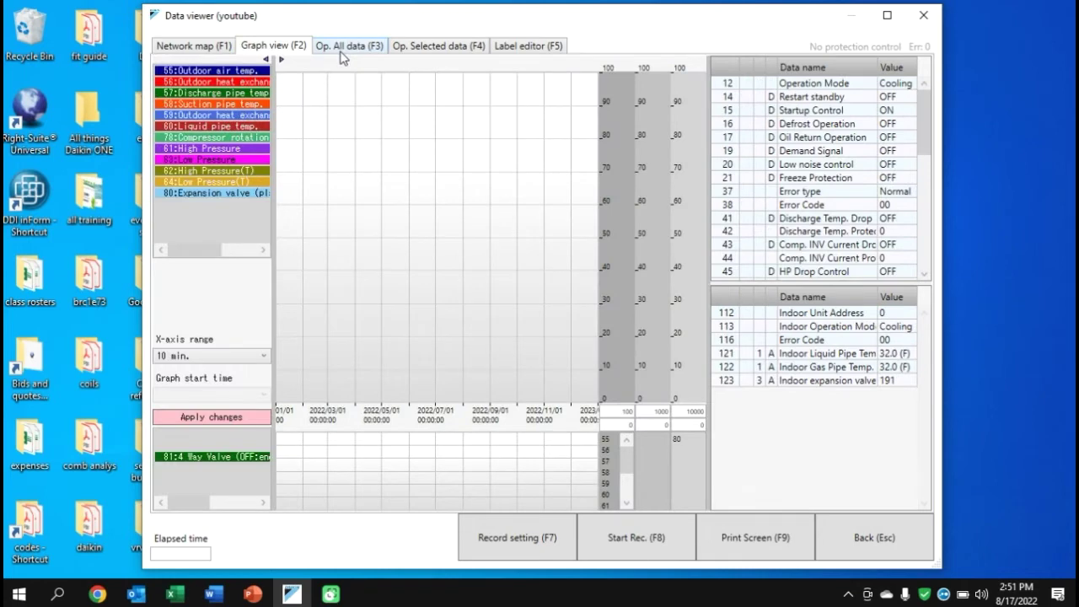
pyautogui.click(346, 46)
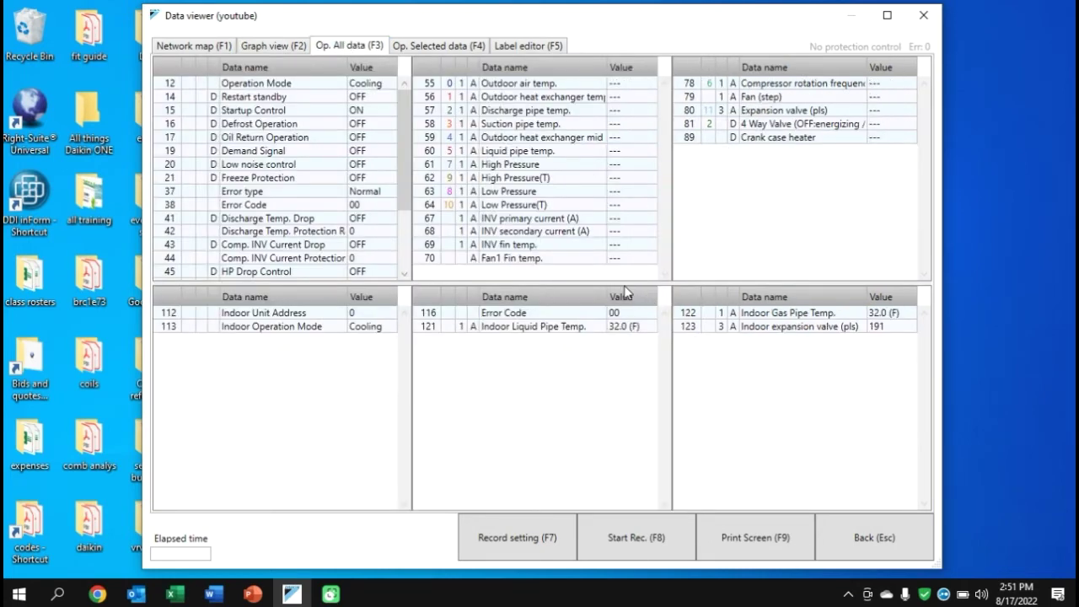
pyautogui.moveTo(606, 284); pyautogui.dragTo(605, 390)
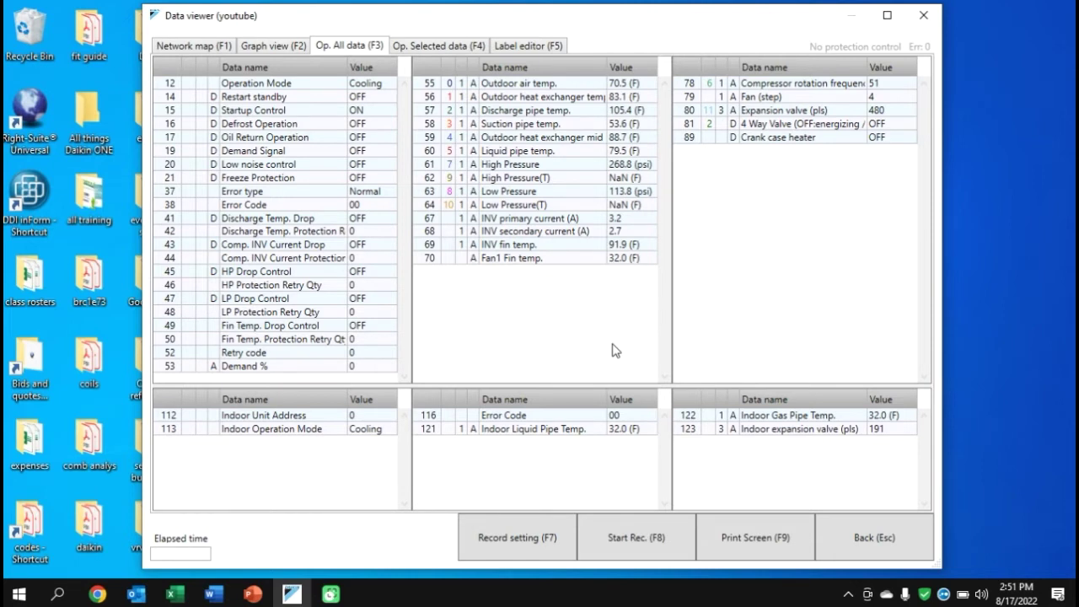
# Step: Record the operation data at a 5-second sampling rate, stop after about 45 seconds, and return to the main menu
pyautogui.click(625, 540)
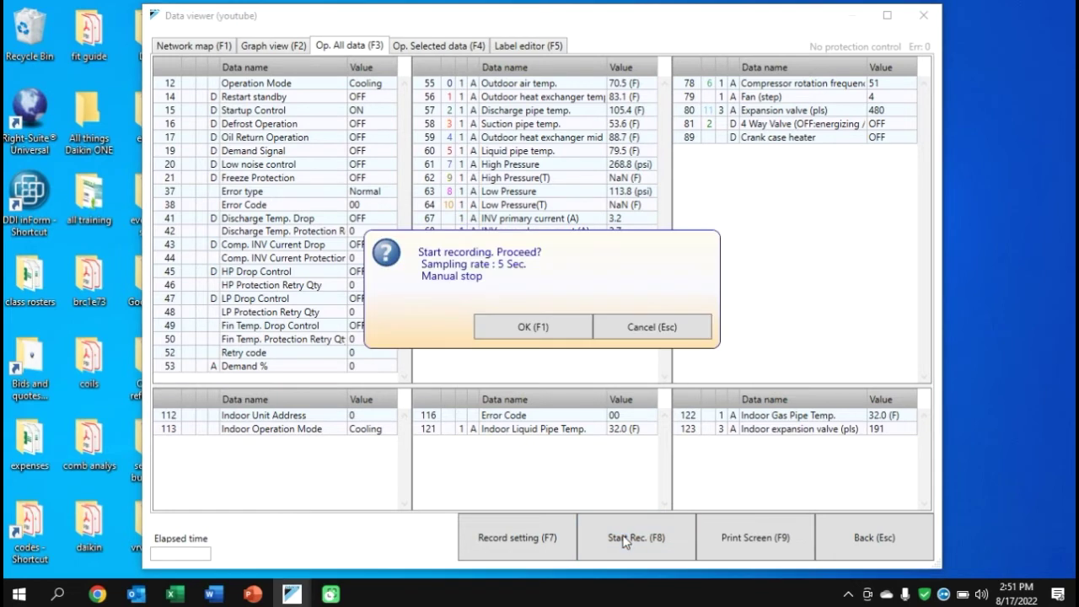
pyautogui.click(556, 328)
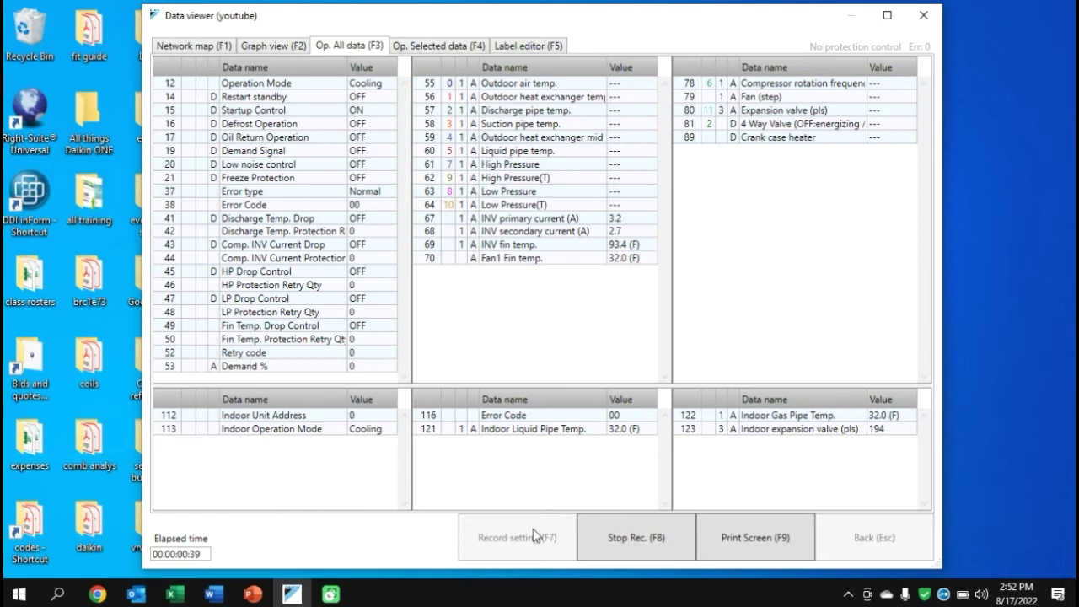
pyautogui.click(621, 536)
pyautogui.click(522, 329)
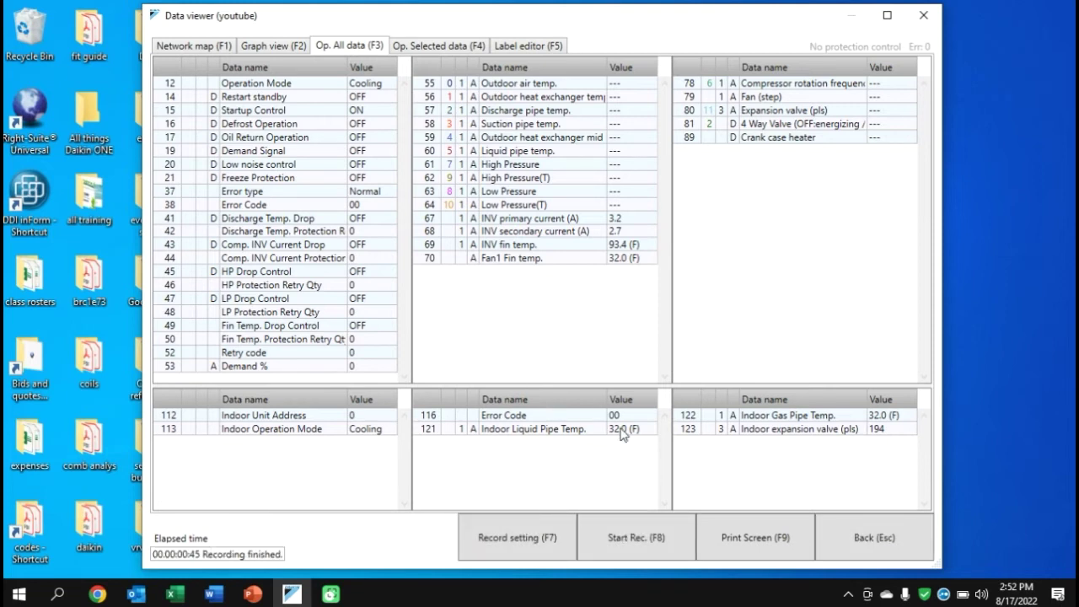
pyautogui.click(882, 541)
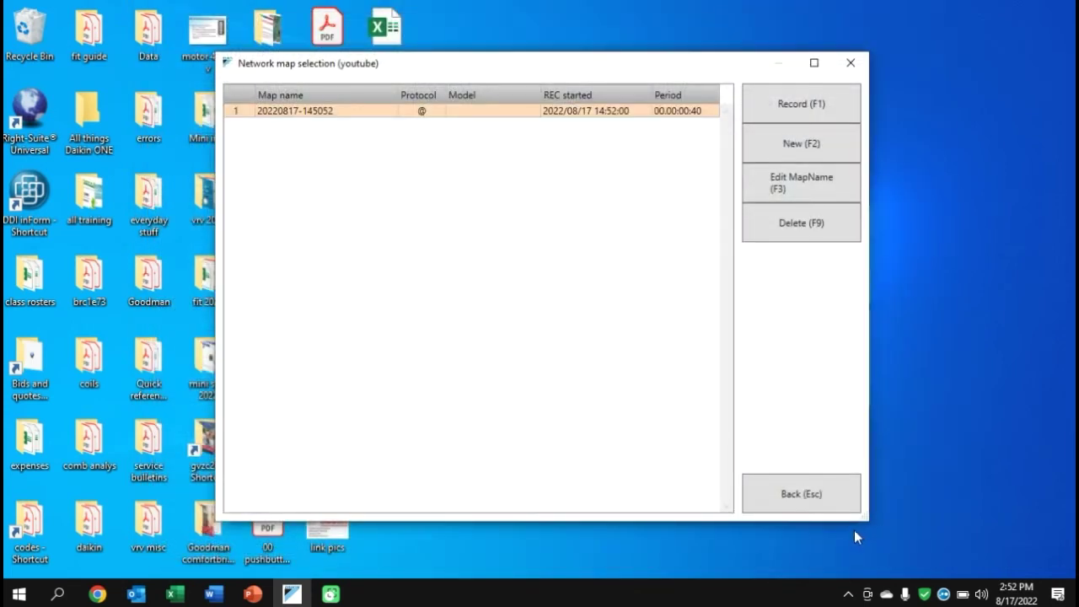
pyautogui.click(844, 504)
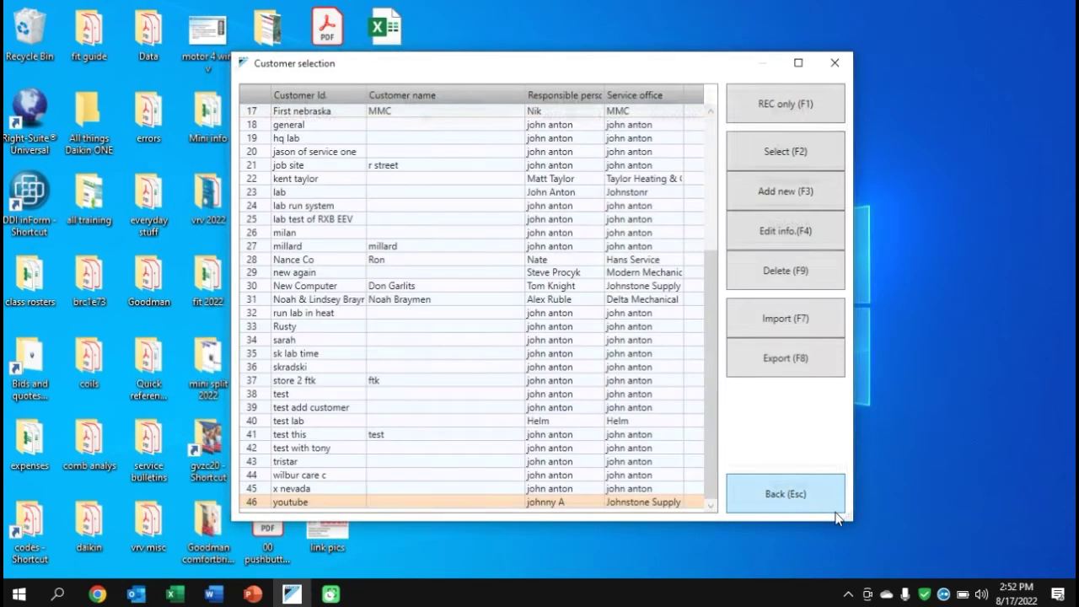
pyautogui.click(777, 495)
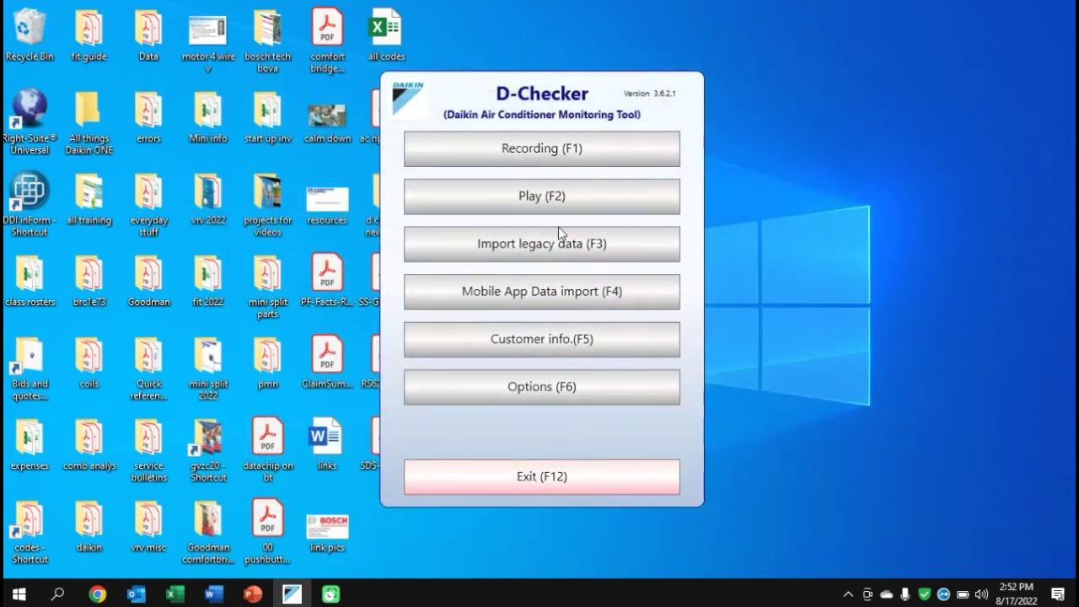
# Step: Open the youtube customer's network maps from the customer information, and view the map name editing form without changing anything
pyautogui.click(573, 339)
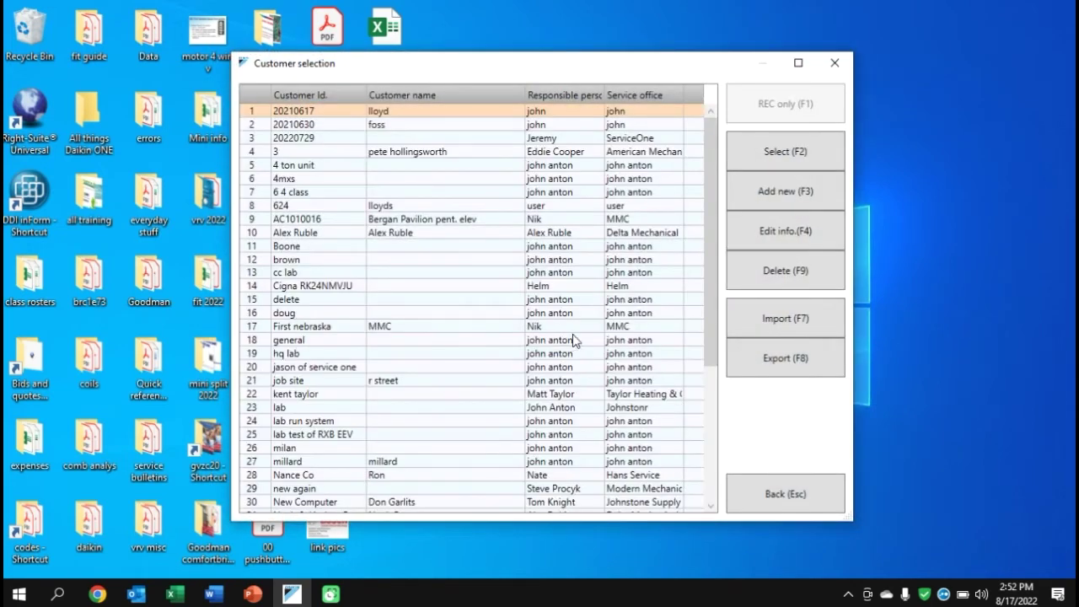
pyautogui.moveTo(709, 337); pyautogui.dragTo(721, 496)
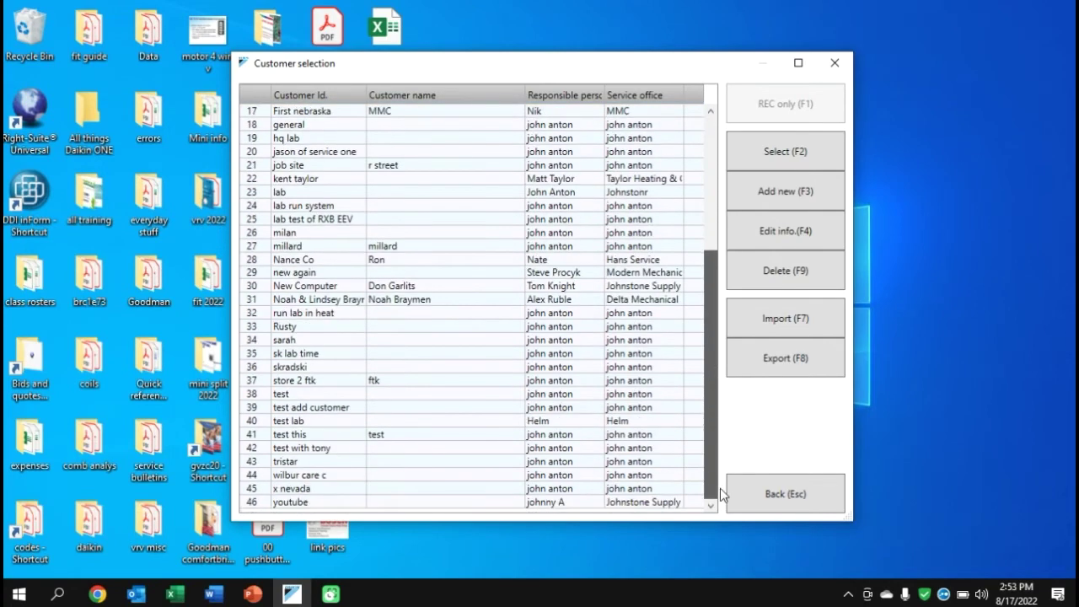
pyautogui.doubleClick(561, 503)
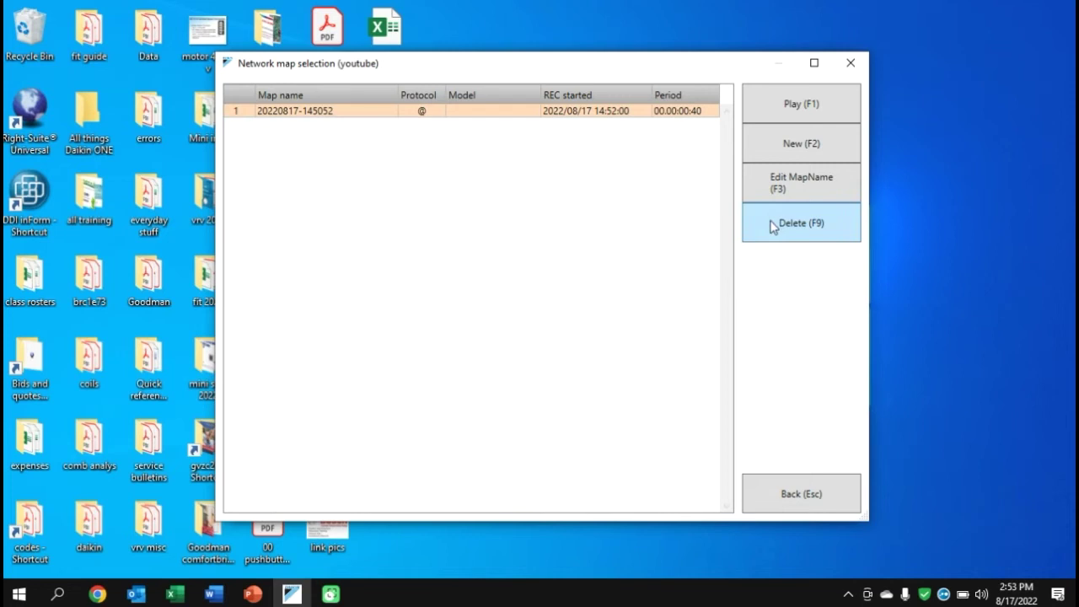
pyautogui.click(771, 185)
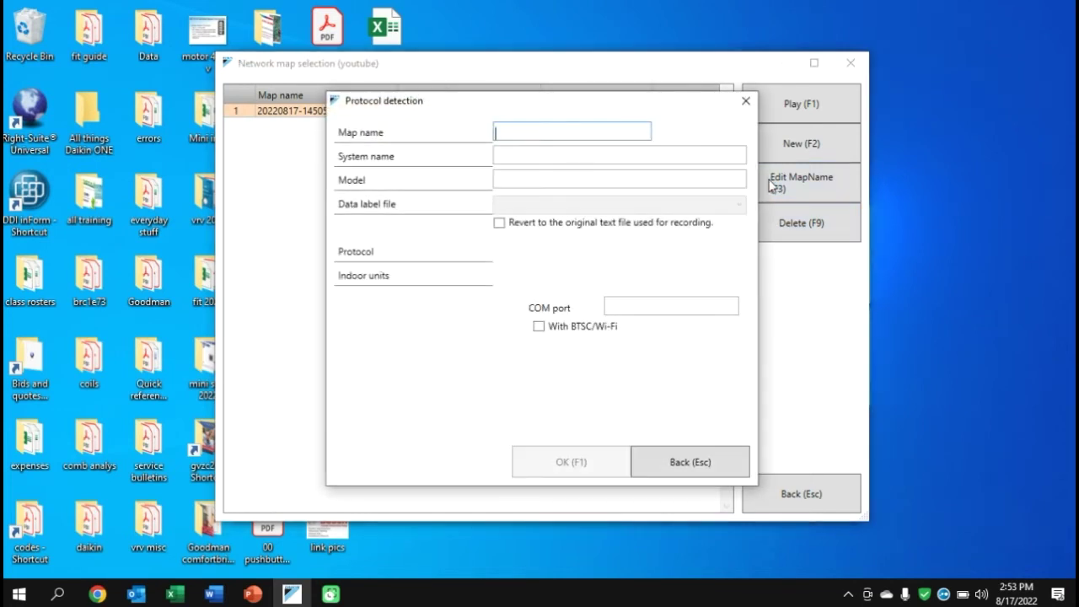
pyautogui.click(689, 464)
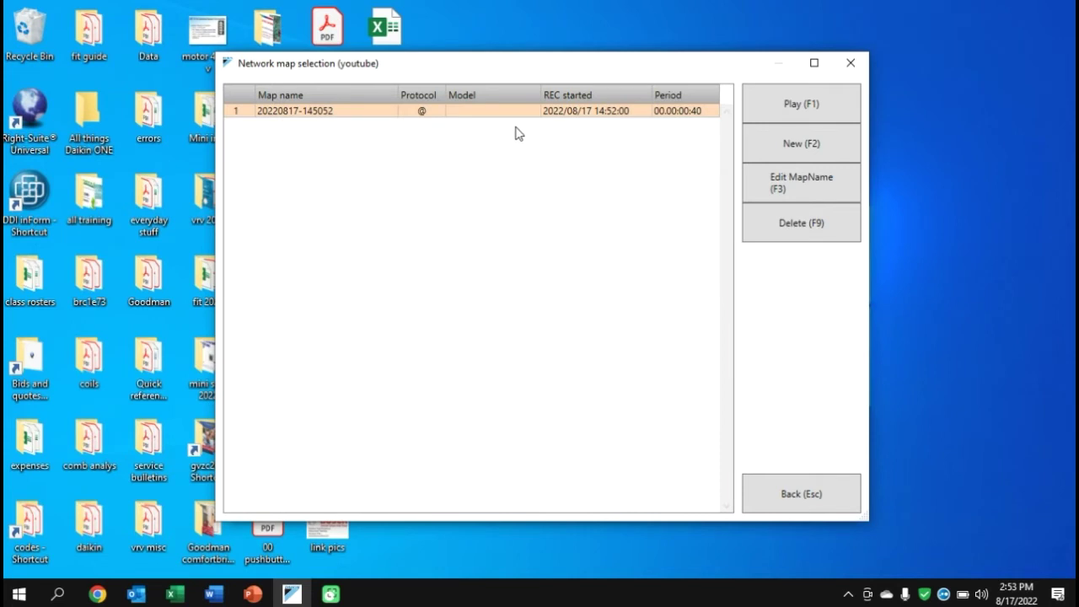
# Step: Create another network map with automatic protocol detection and the data label file DX17VSS181-601A_DZ17VSA181-601A, and confirm it
pyautogui.click(761, 141)
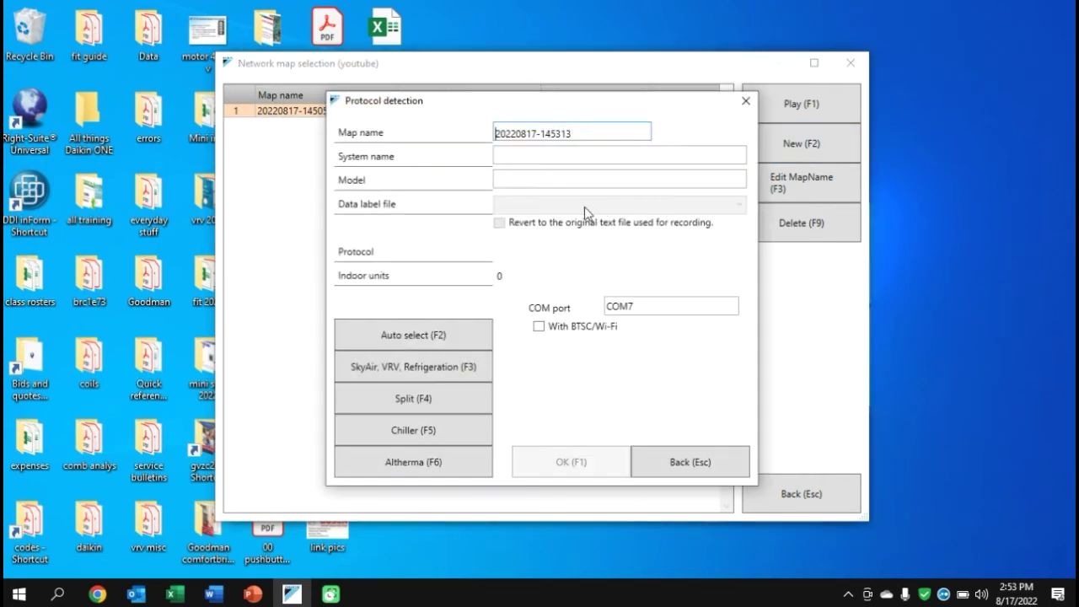
pyautogui.click(449, 335)
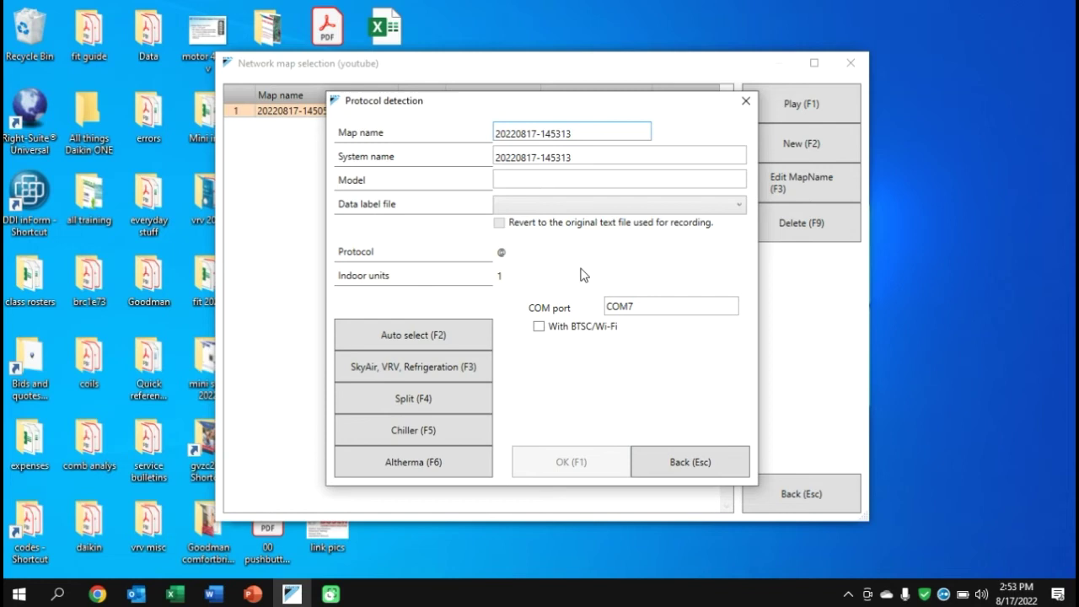
pyautogui.click(604, 209)
pyautogui.click(637, 206)
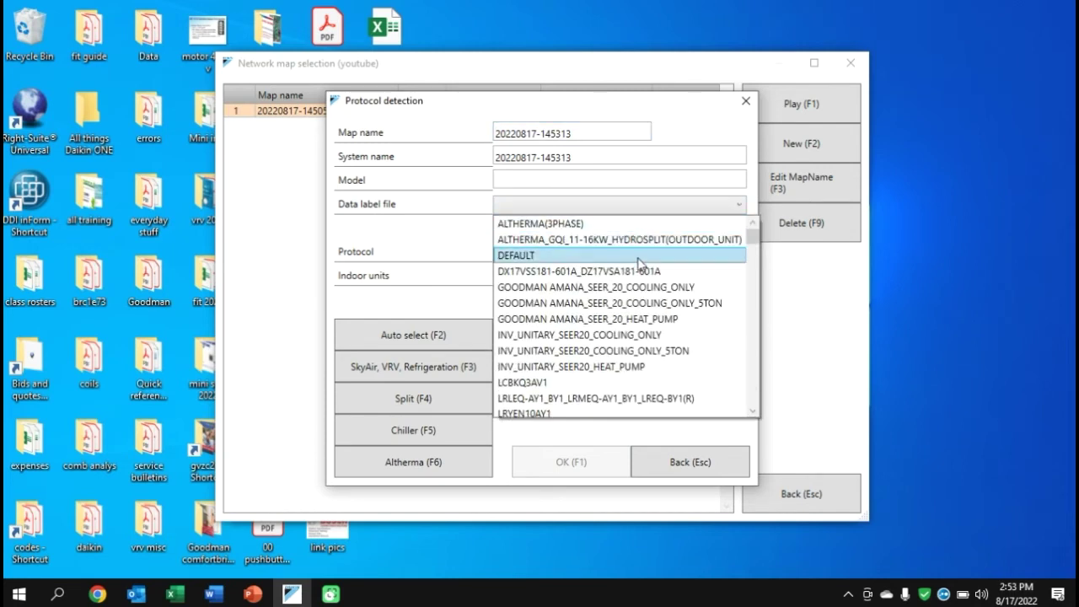
pyautogui.click(642, 270)
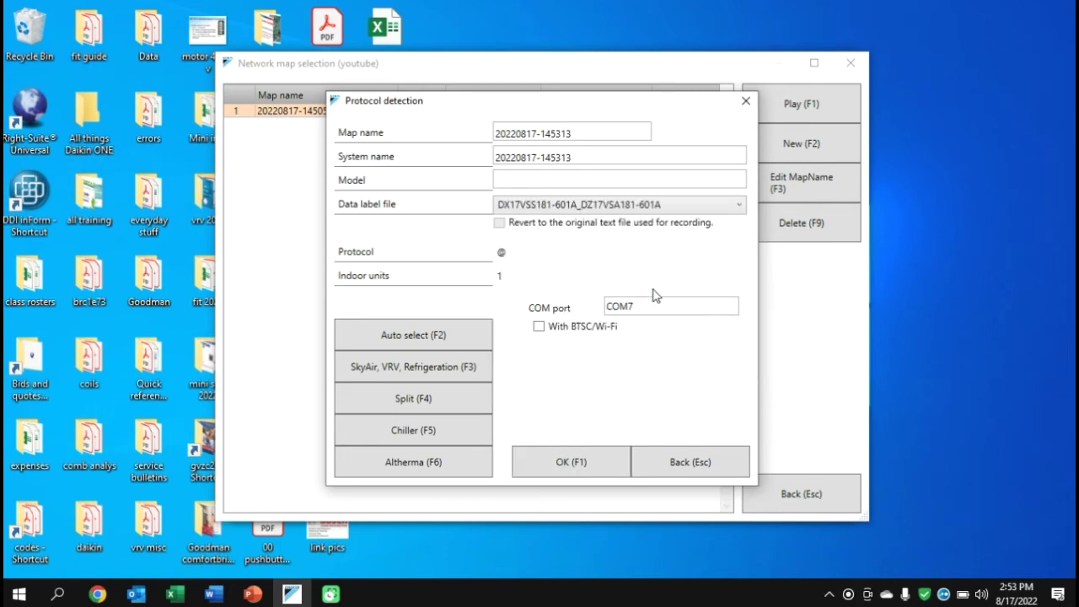
pyautogui.click(602, 461)
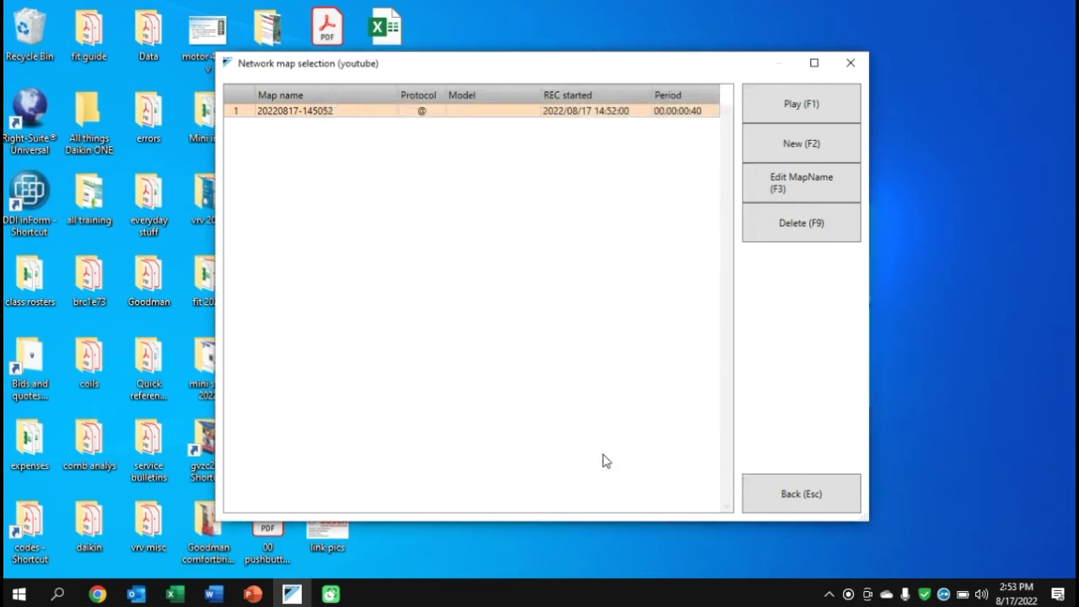
# Step: View all operation data of the new network map with the outdoor unit's section enlarged, and return to the main menu without recording
pyautogui.click(357, 46)
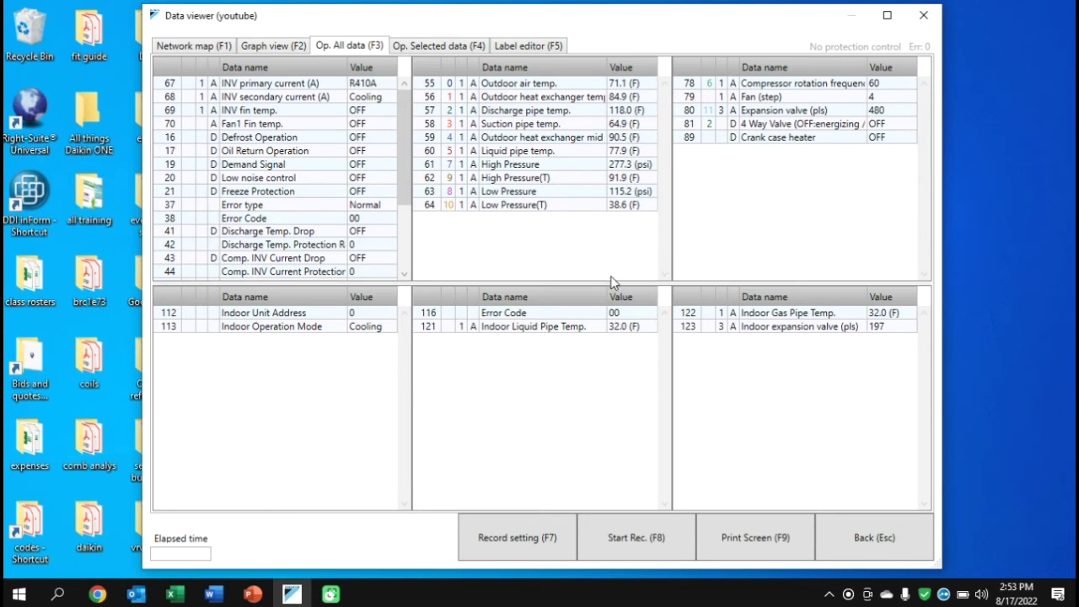
pyautogui.moveTo(610, 282); pyautogui.dragTo(601, 387)
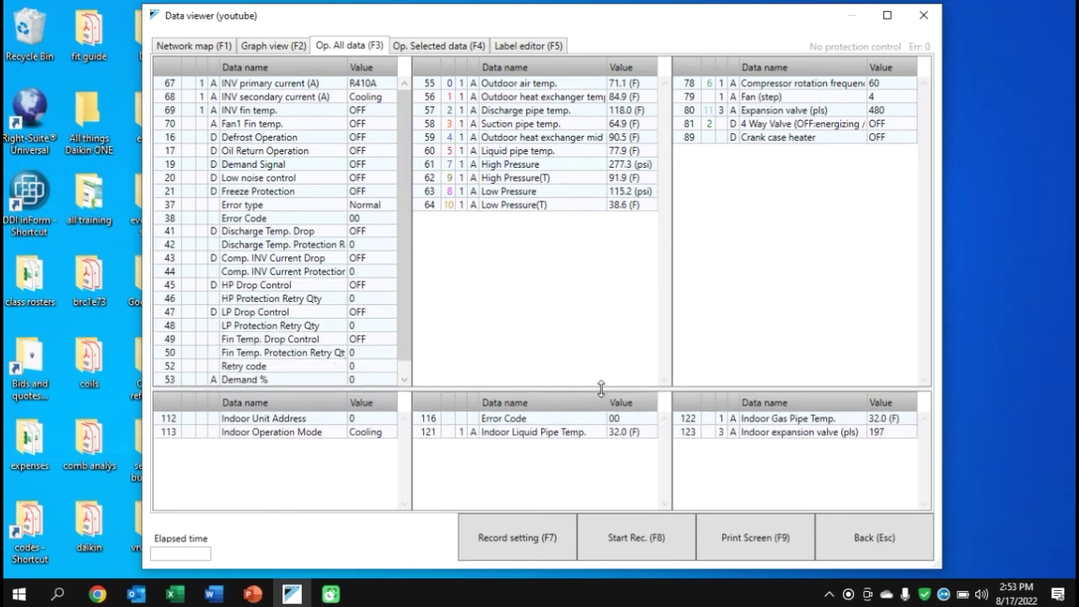
pyautogui.moveTo(601, 387); pyautogui.dragTo(602, 397)
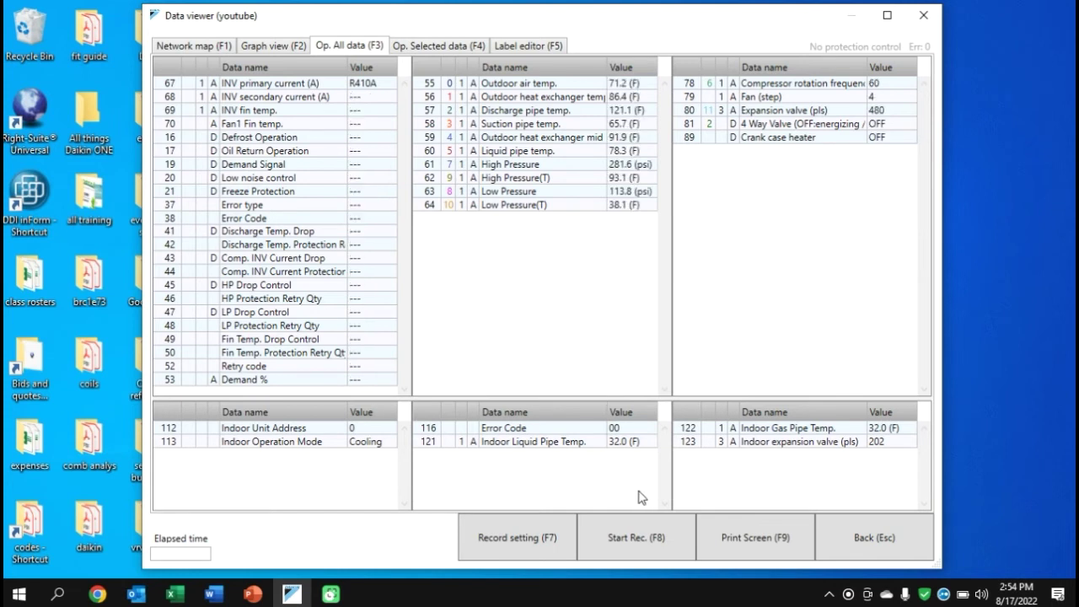
pyautogui.click(869, 537)
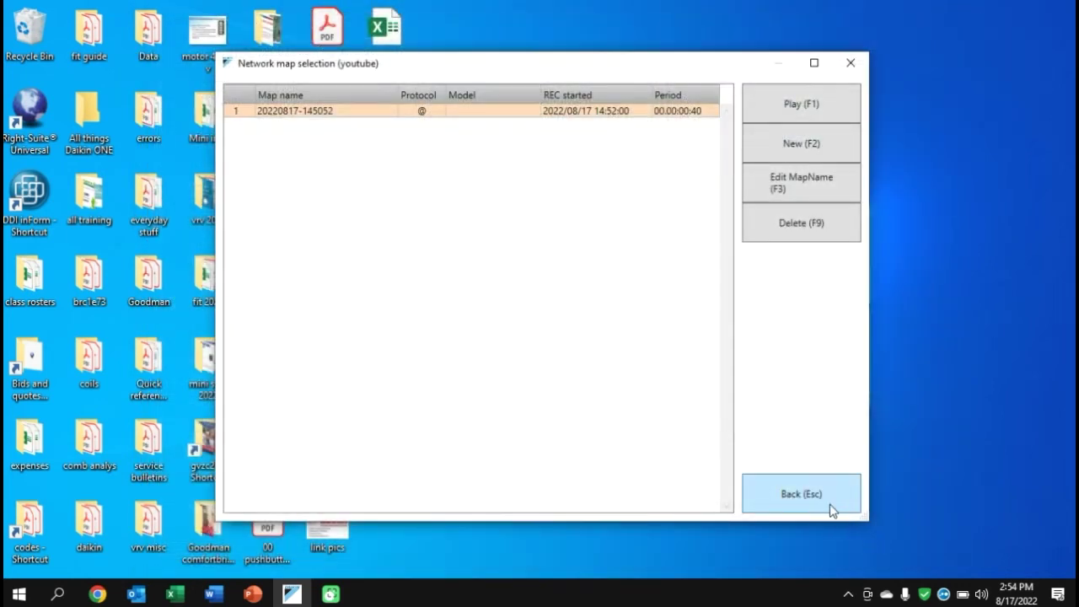
pyautogui.click(843, 509)
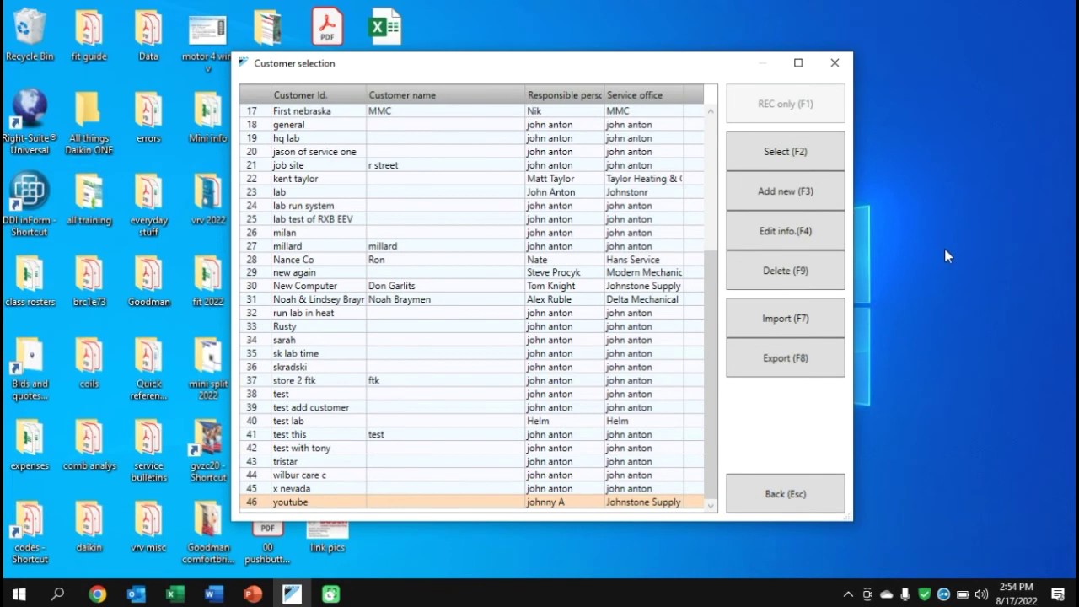
pyautogui.click(814, 491)
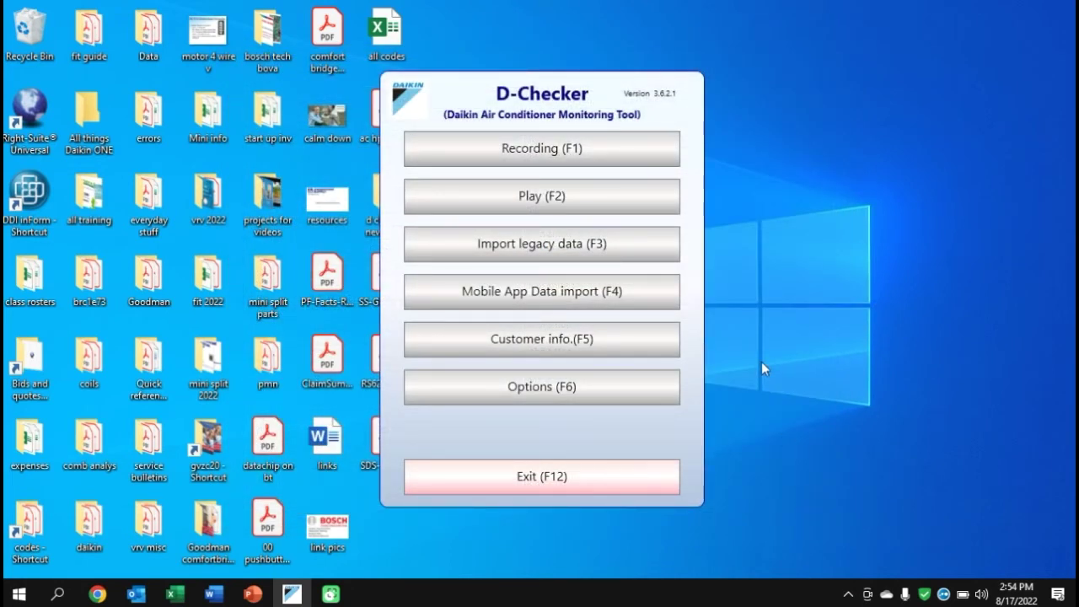
# Step: Export the youtube customer's data from the customer information as a zip file to the Desktop
pyautogui.click(644, 340)
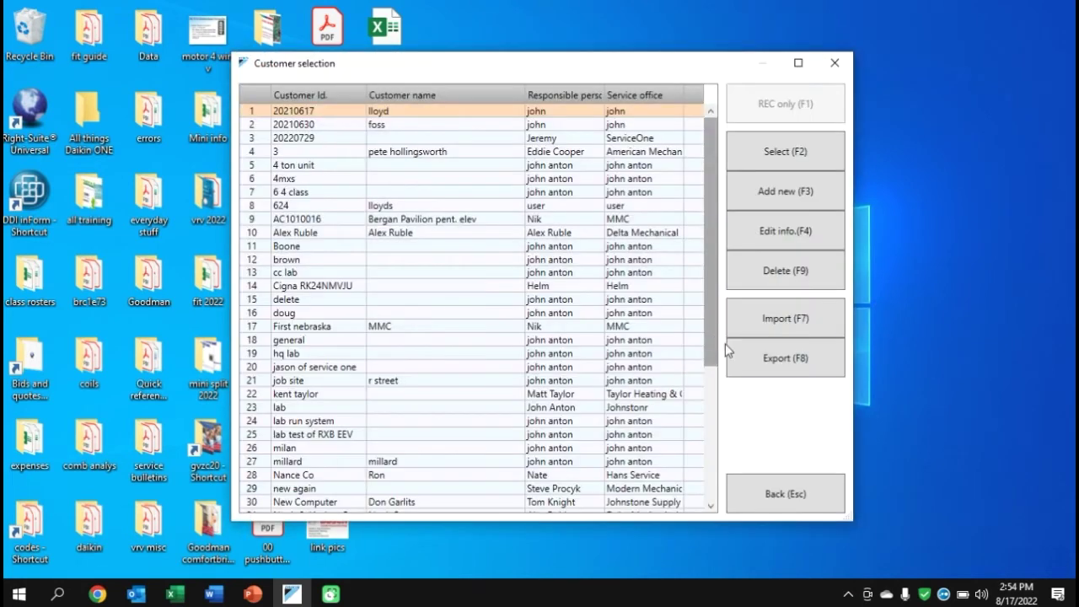
pyautogui.click(763, 359)
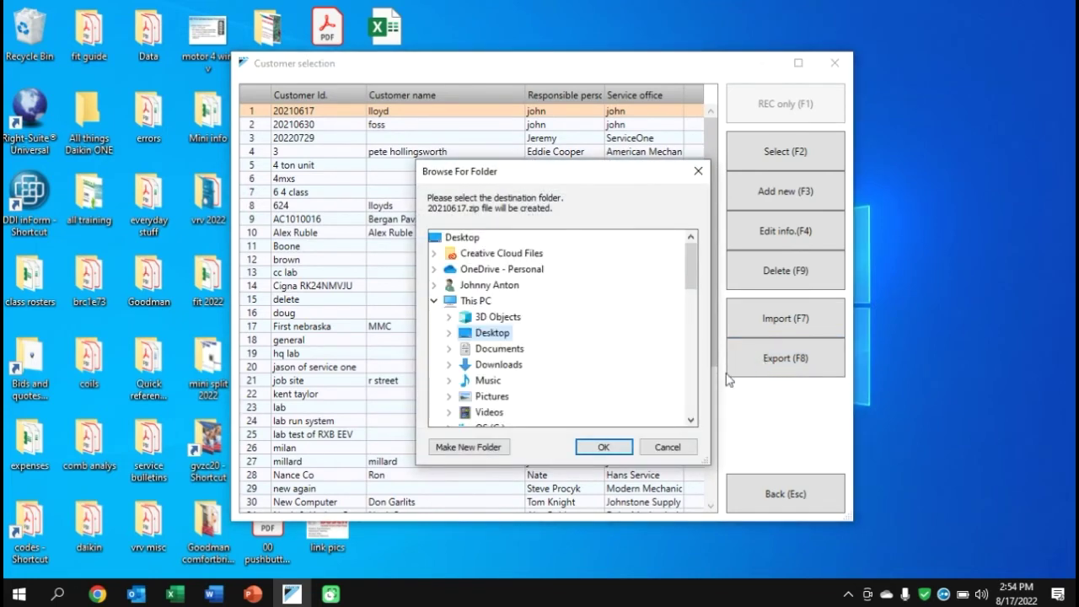
pyautogui.click(667, 447)
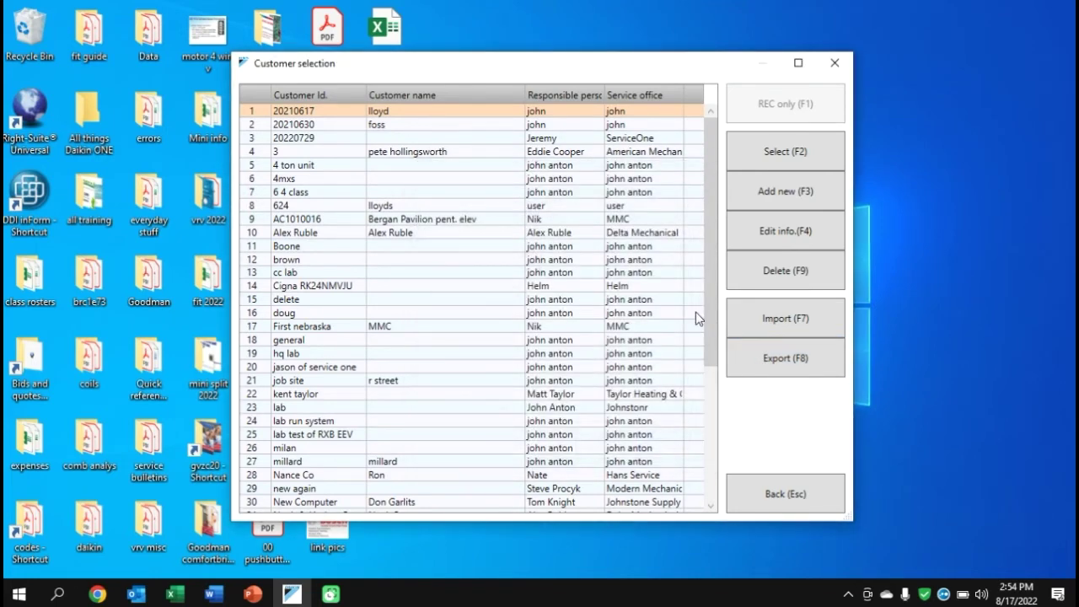
pyautogui.moveTo(712, 335); pyautogui.dragTo(707, 477)
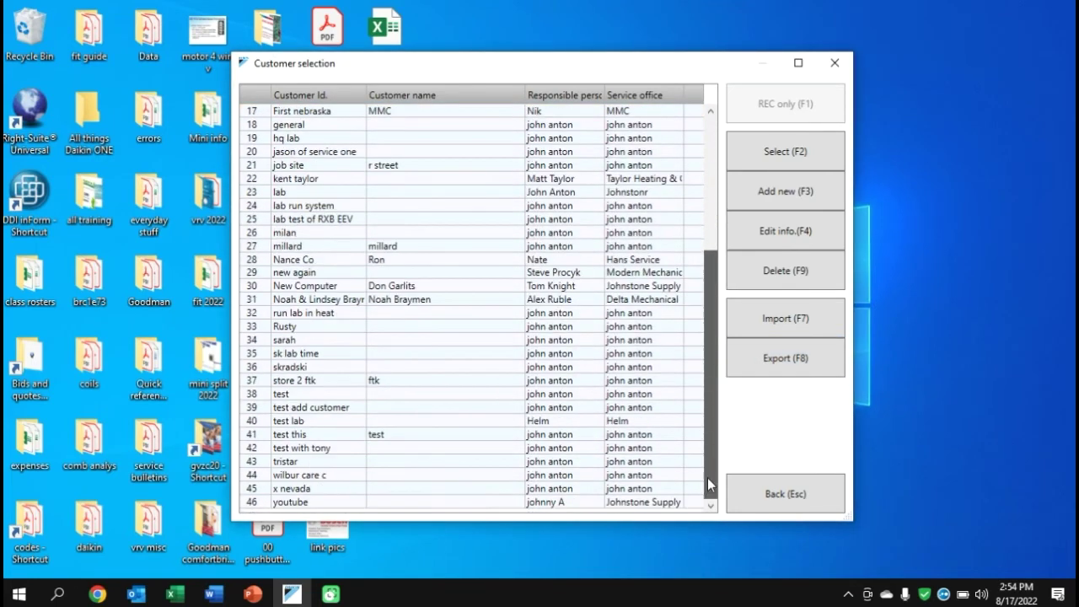
pyautogui.click(361, 504)
pyautogui.click(788, 375)
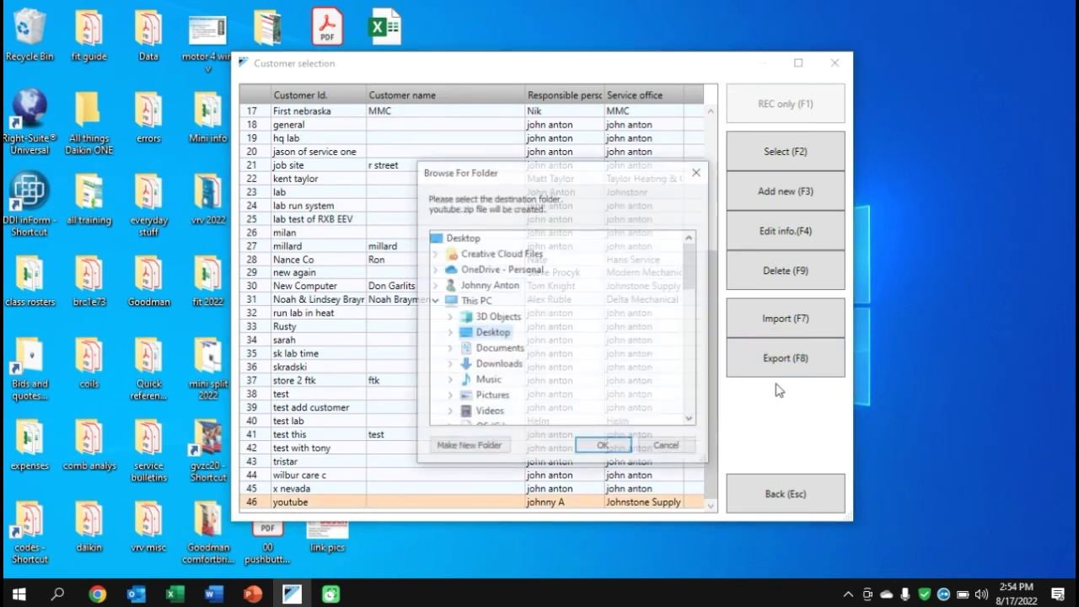
pyautogui.click(619, 445)
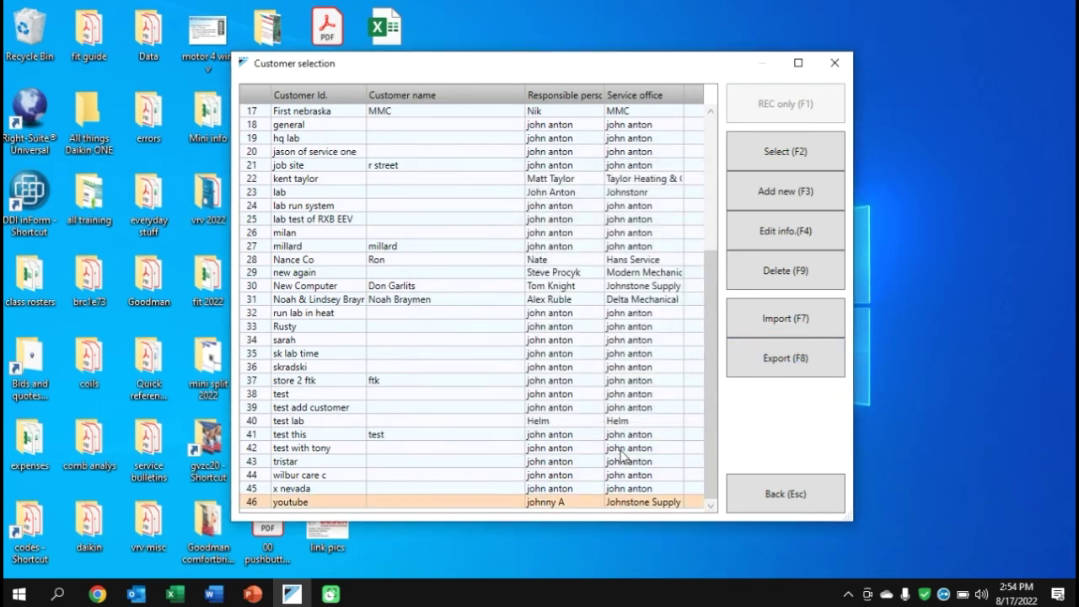
# Step: Inspect the contents of the exported youtube zip file and its youtube folder on the desktop, and return to the D-Checker main menu
pyautogui.moveTo(430, 68); pyautogui.dragTo(556, 15)
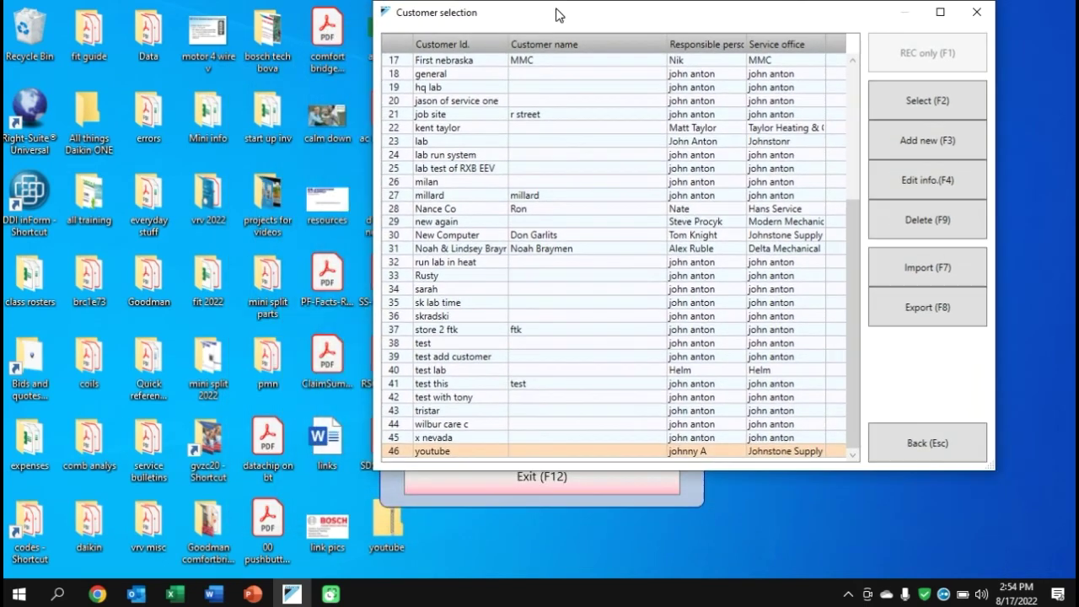
pyautogui.click(388, 528)
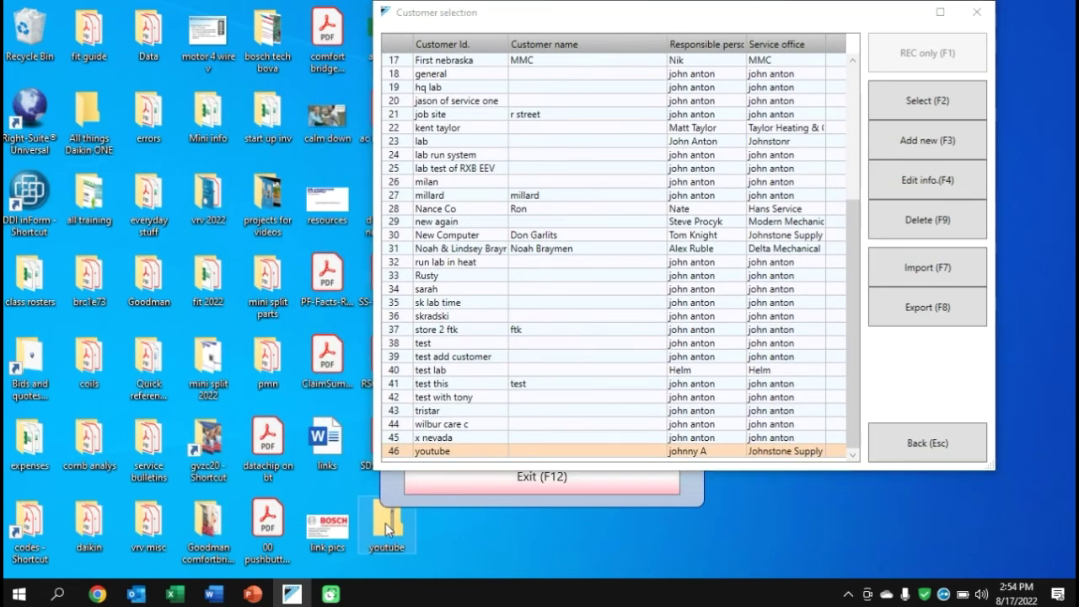
pyautogui.doubleClick(387, 528)
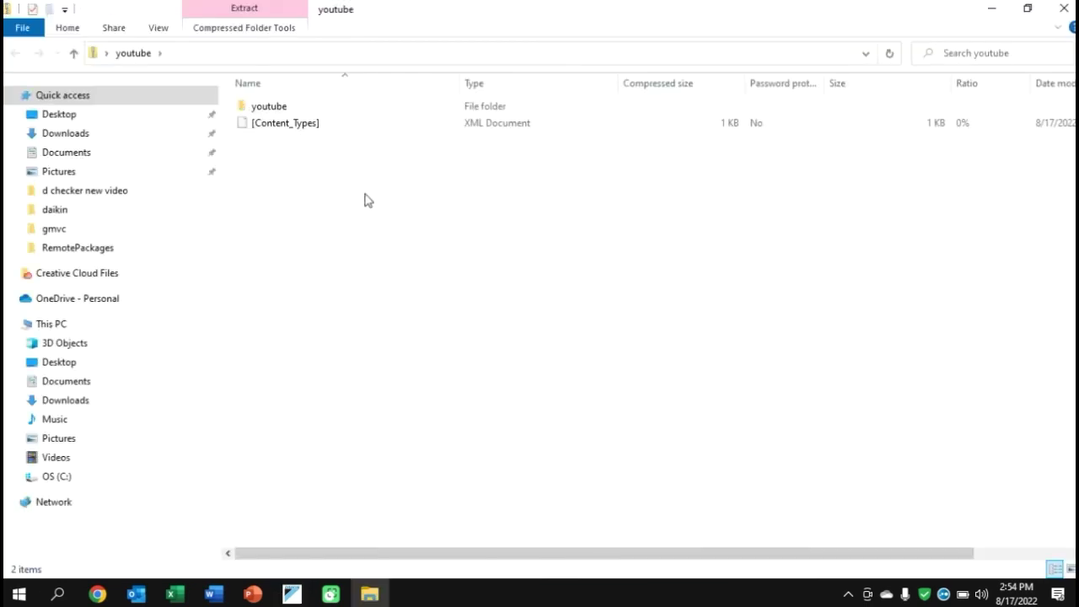
pyautogui.doubleClick(282, 111)
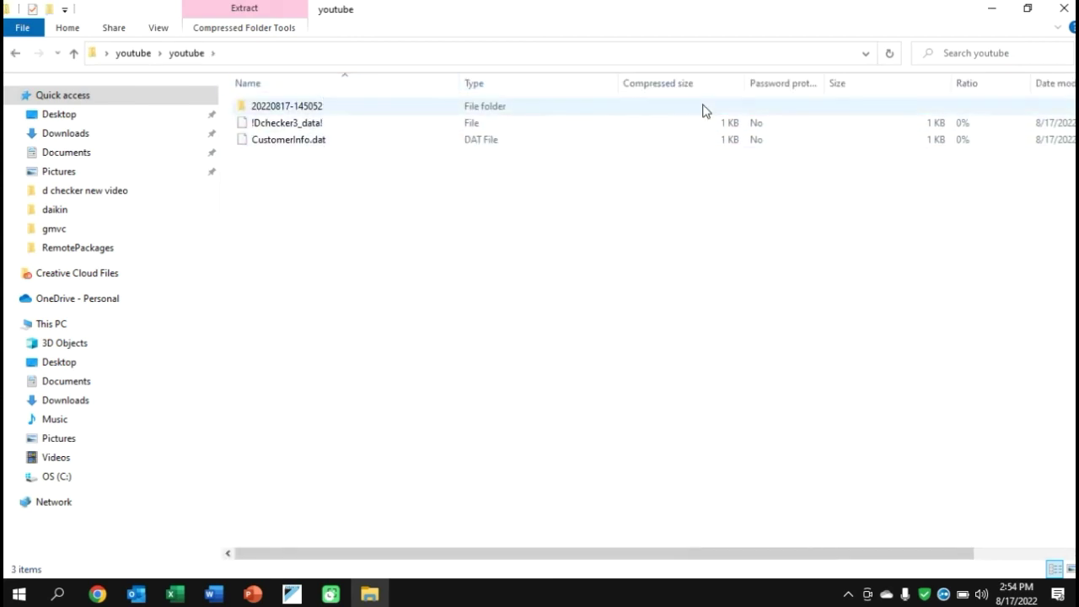
pyautogui.click(1063, 8)
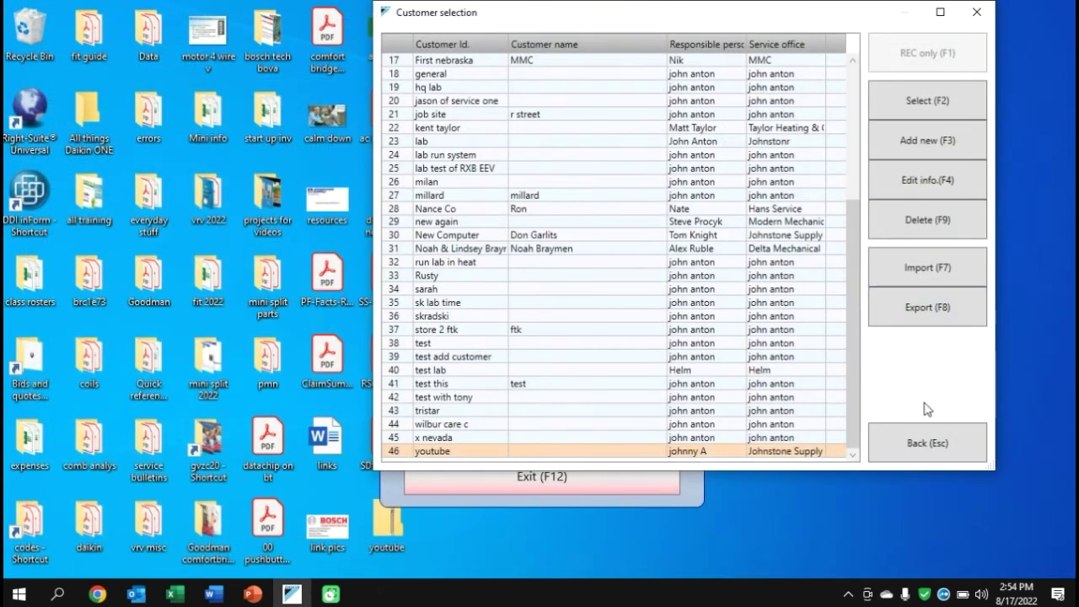
pyautogui.click(924, 444)
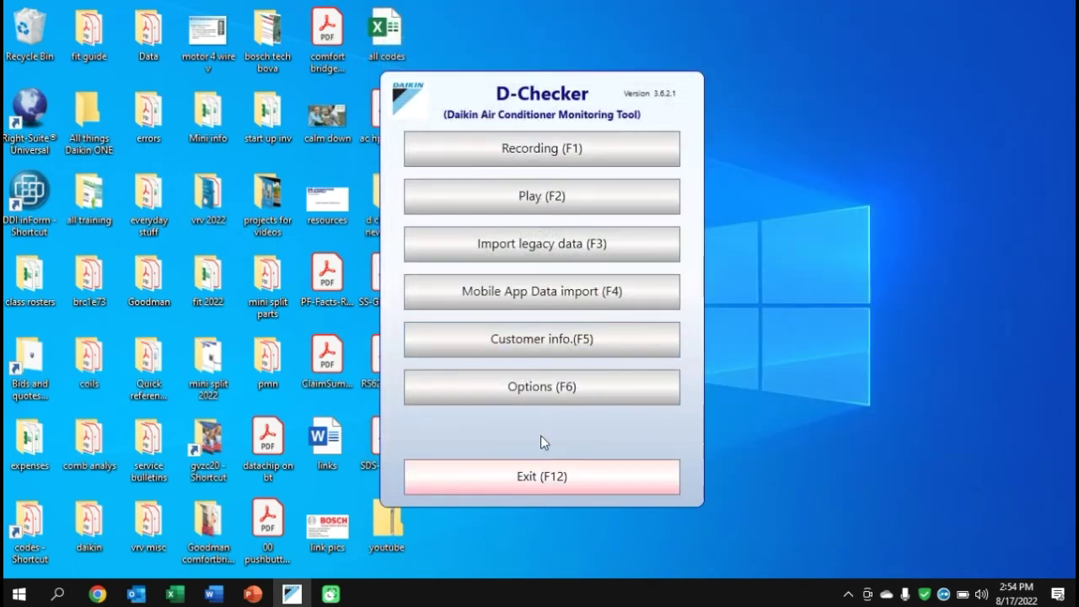
# Step: Import the youtube zip file from the Desktop into the customer information, overwriting the existing customer
pyautogui.click(497, 342)
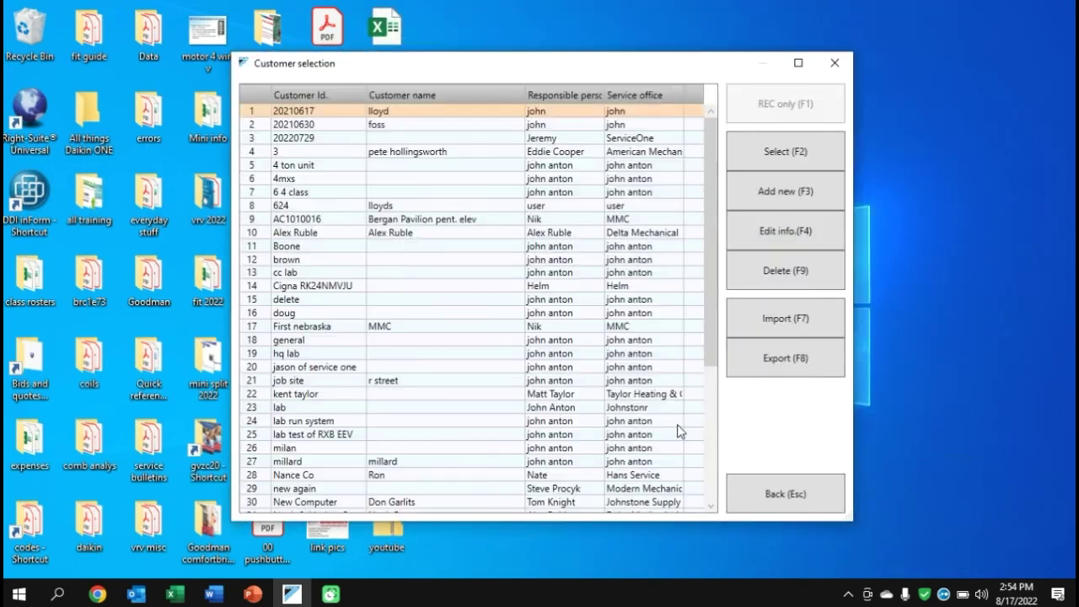
pyautogui.click(787, 319)
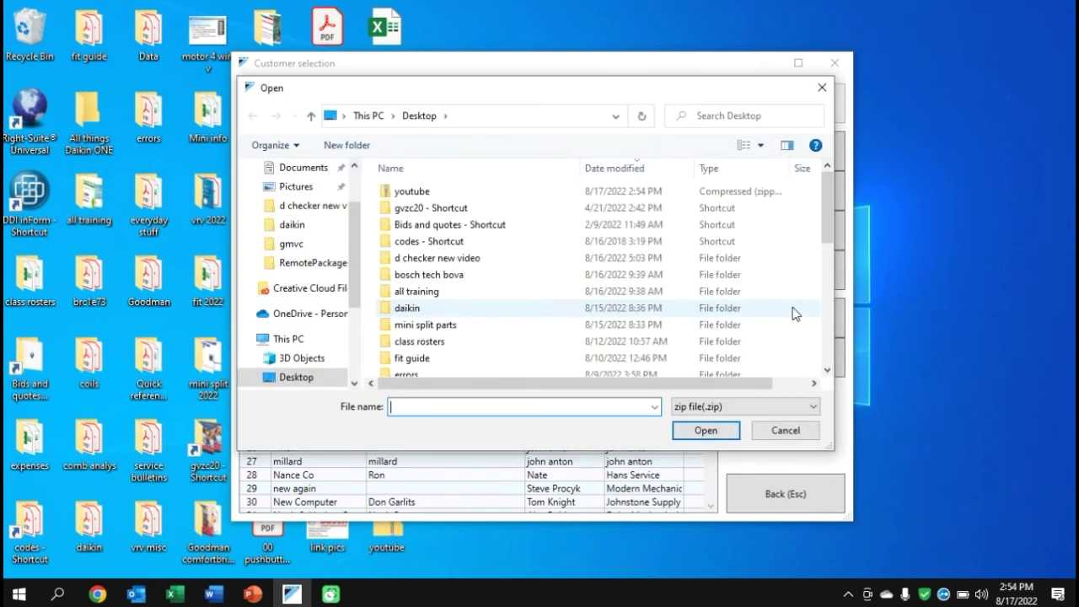
pyautogui.click(412, 193)
pyautogui.click(704, 431)
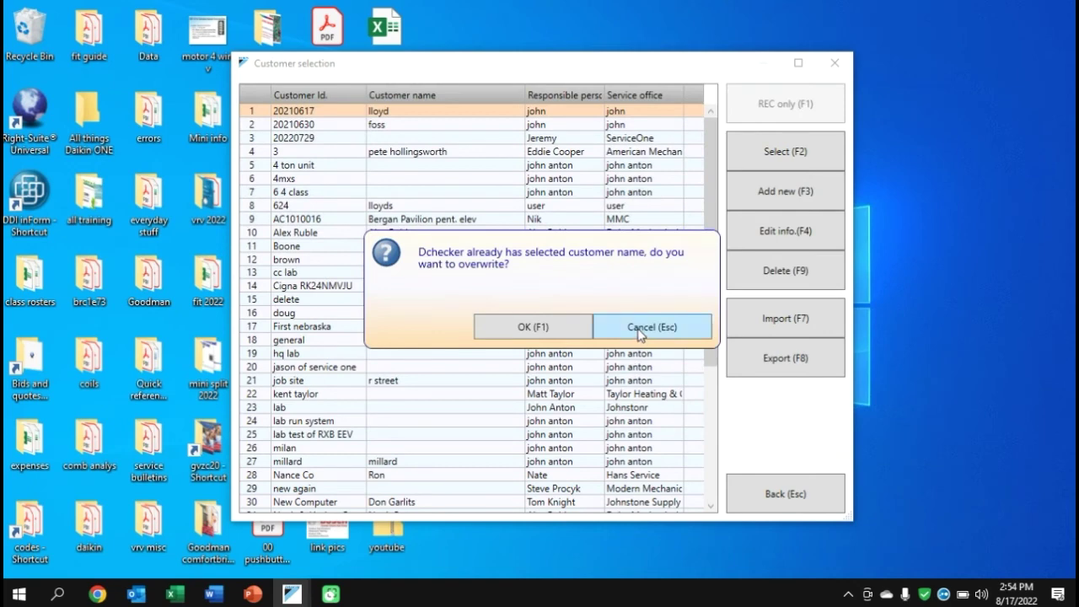
pyautogui.click(577, 333)
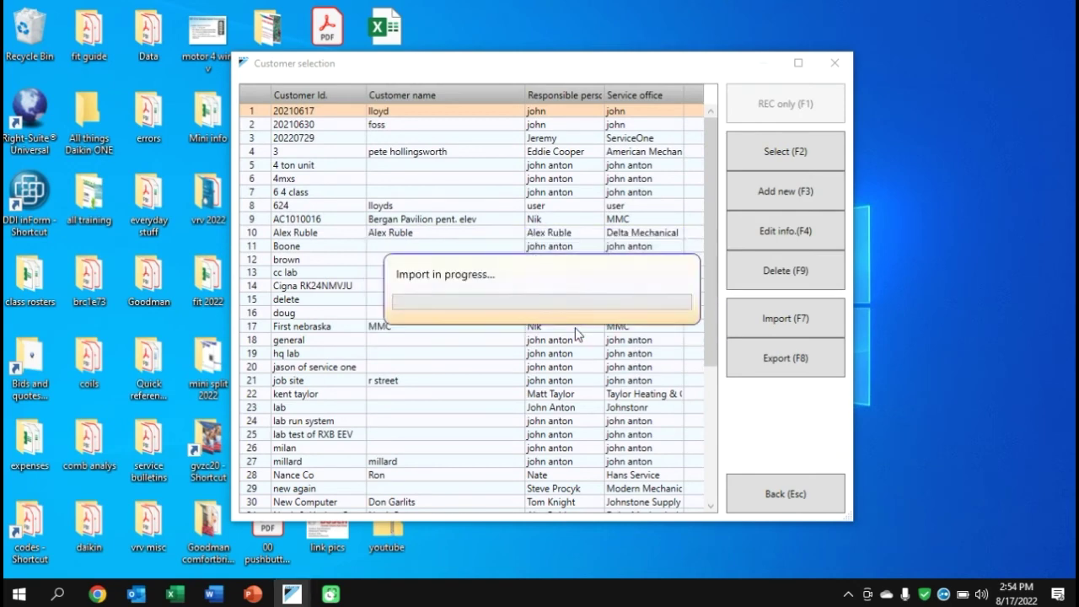
pyautogui.moveTo(709, 360); pyautogui.dragTo(710, 492)
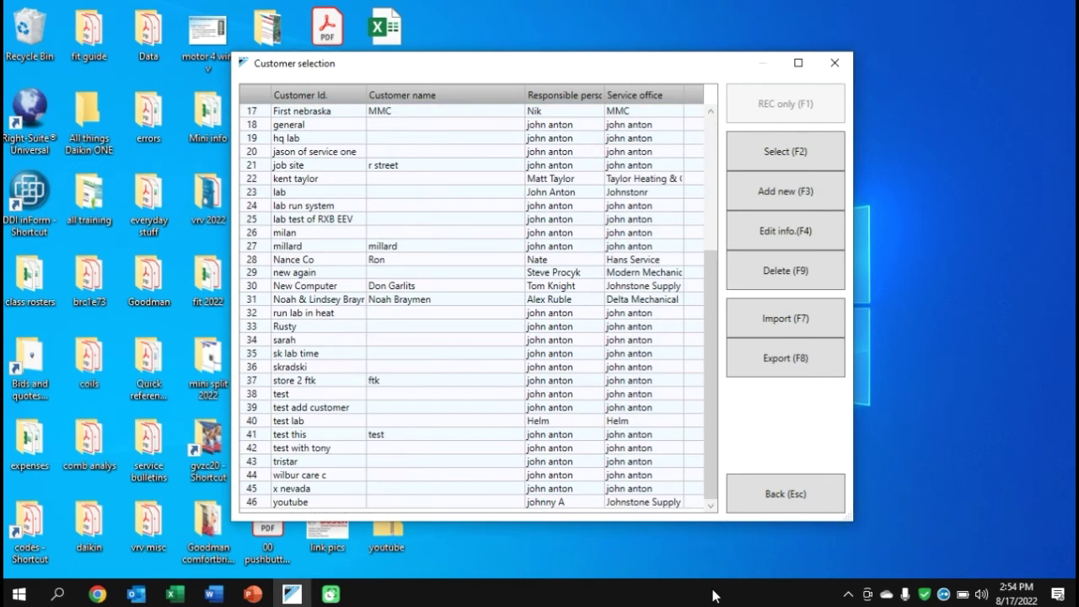
pyautogui.click(348, 503)
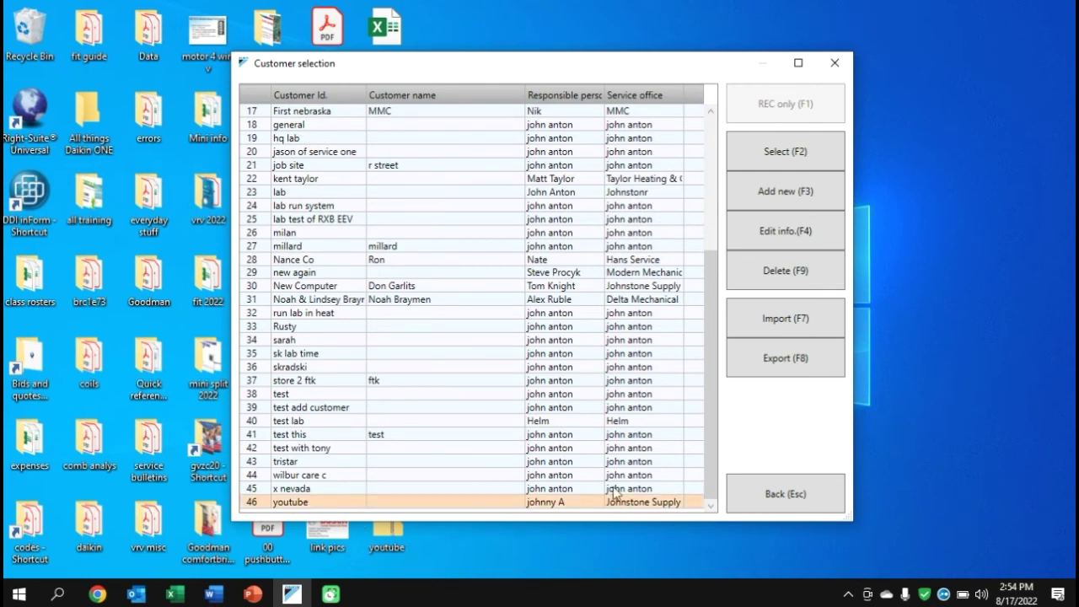
pyautogui.click(779, 154)
pyautogui.click(762, 105)
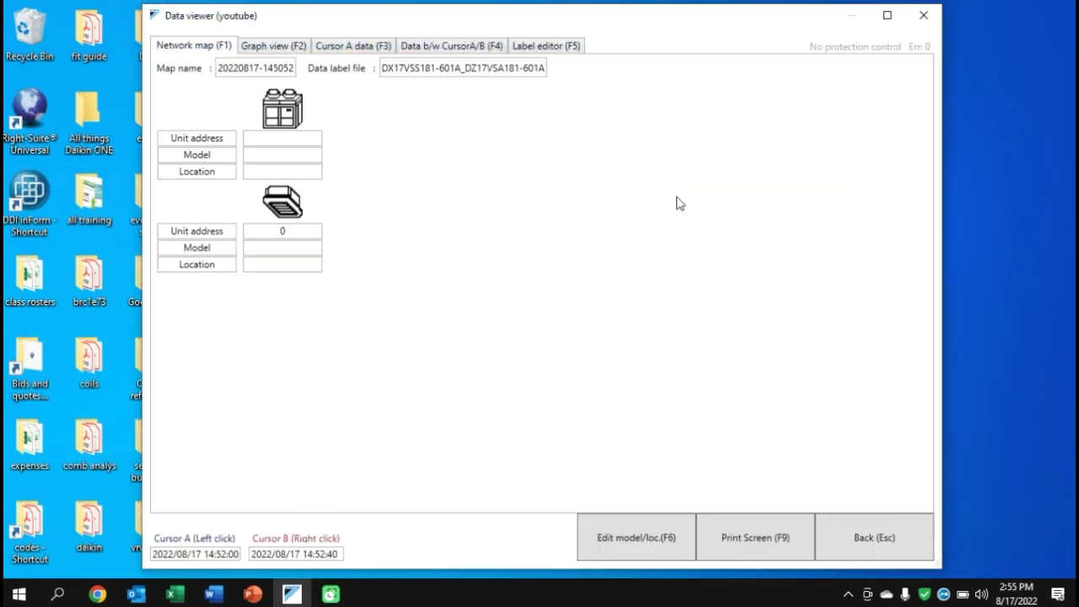
# Step: Place cursor A at 14:52:25 in the recording's graph view and examine the data at cursor A
pyautogui.click(360, 49)
pyautogui.click(275, 46)
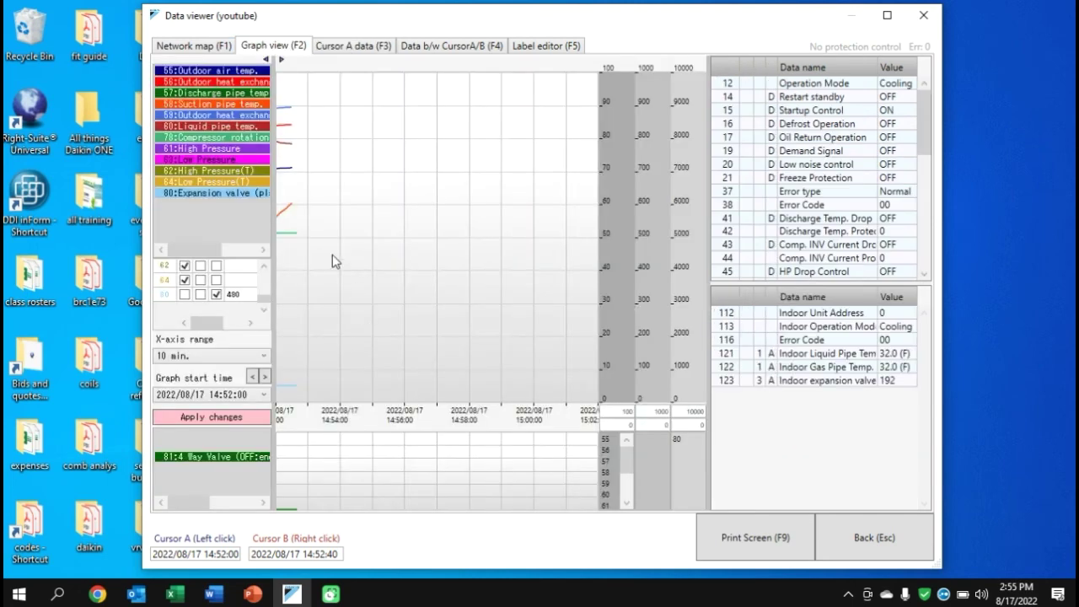
pyautogui.click(287, 232)
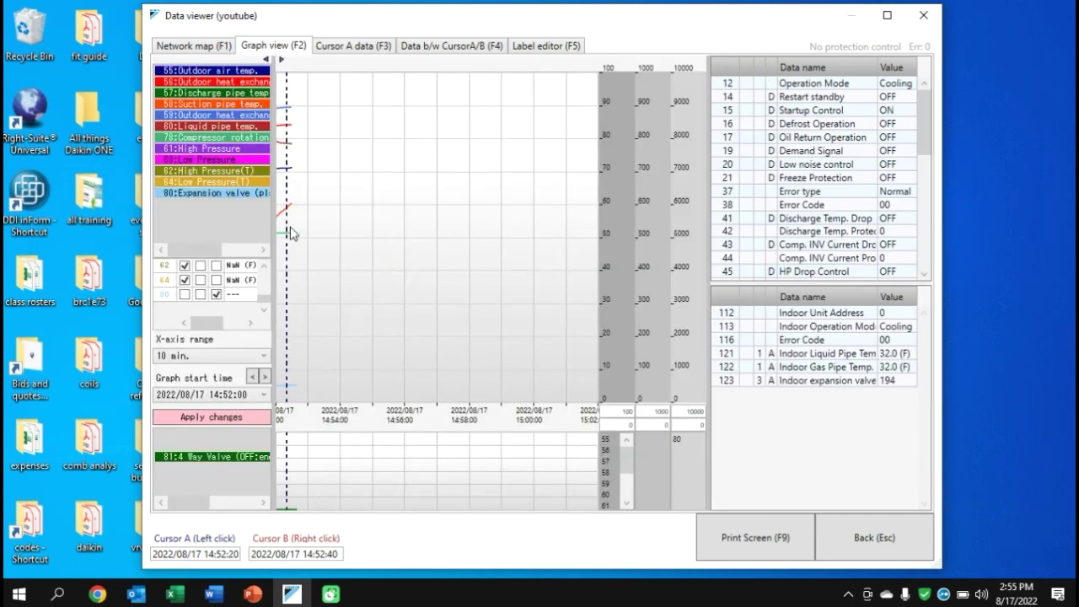
pyautogui.click(289, 234)
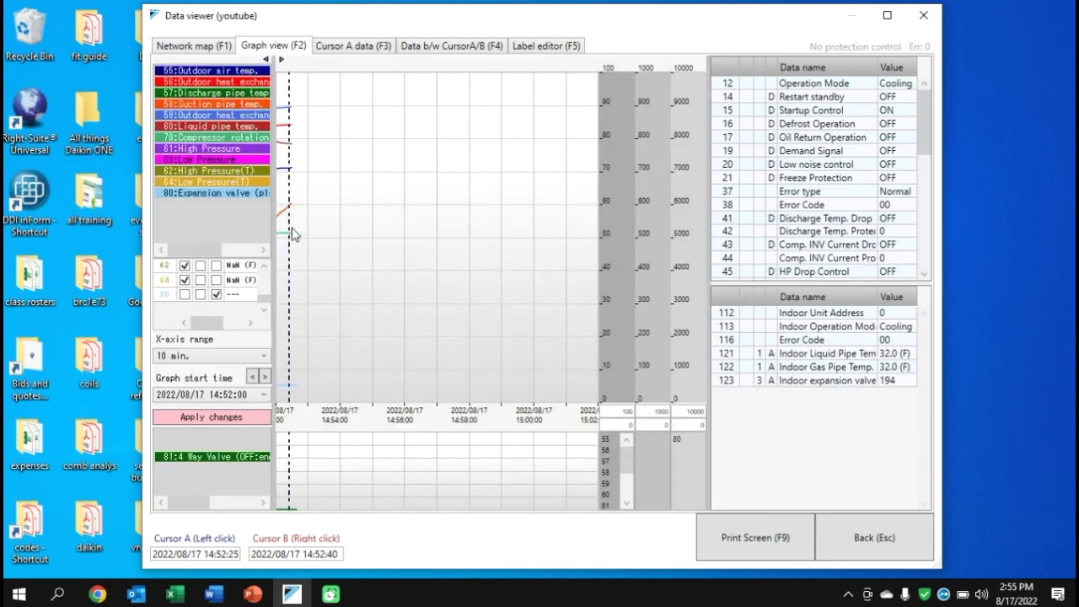
pyautogui.click(369, 49)
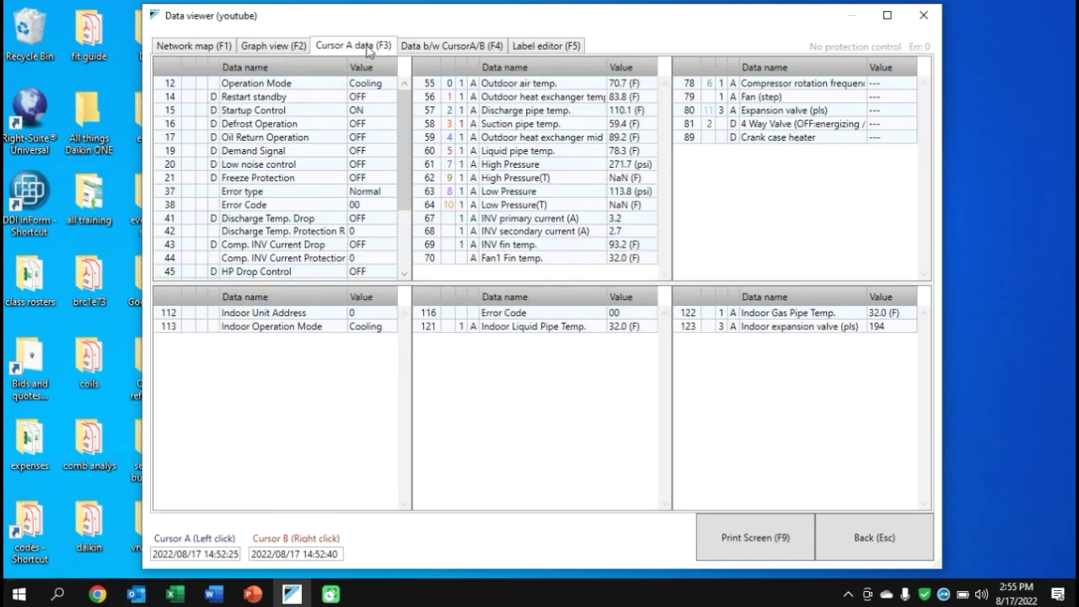
# Step: Leave the recording and customer screens for the main menu, and exit D-Checker with confirmation
pyautogui.click(844, 533)
pyautogui.click(804, 498)
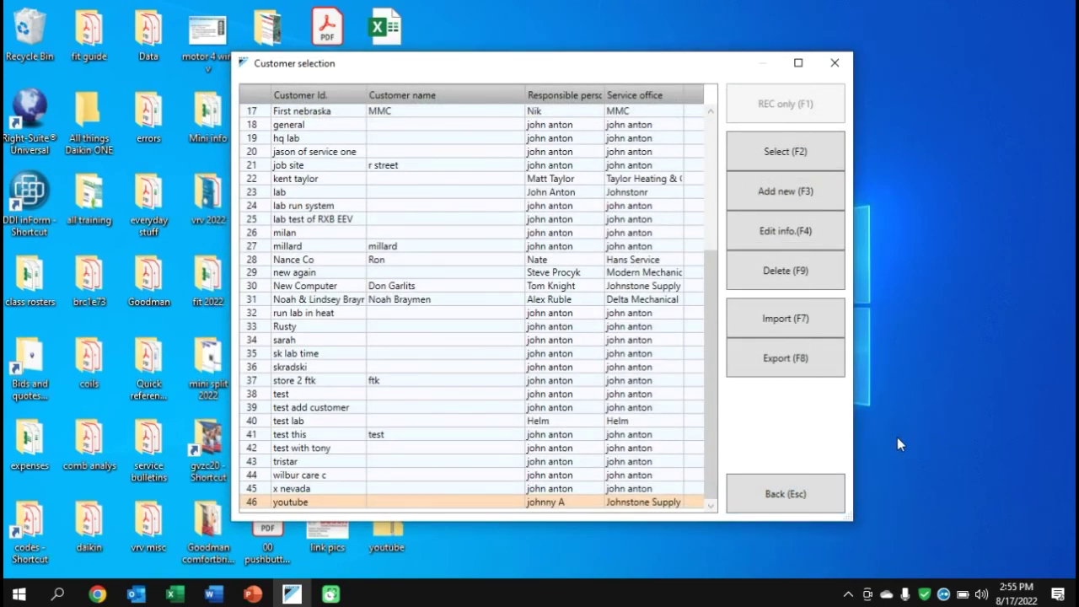
pyautogui.click(788, 495)
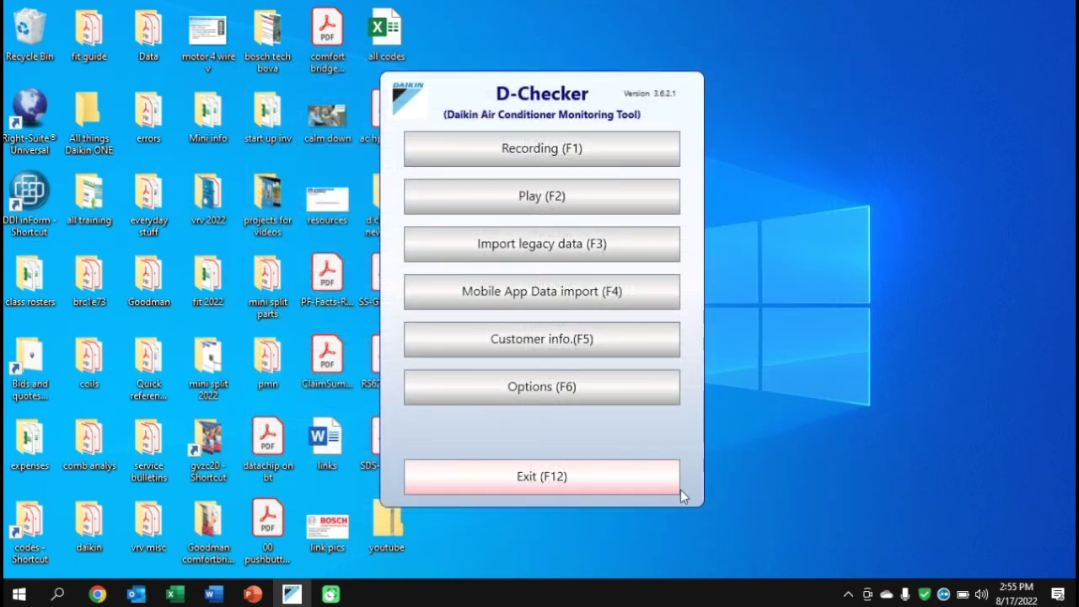
pyautogui.click(635, 489)
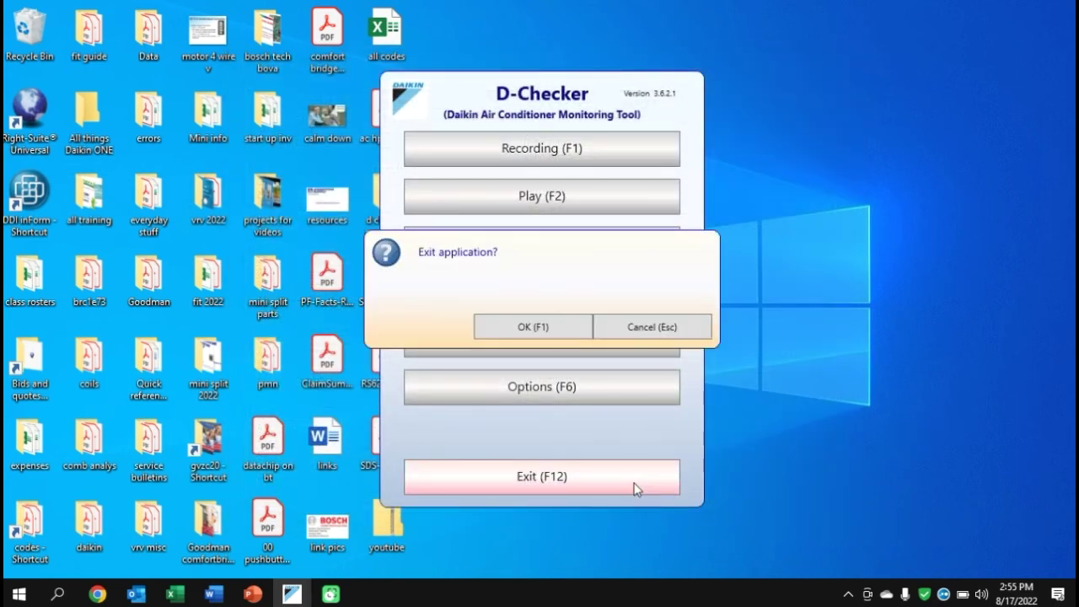
pyautogui.click(560, 325)
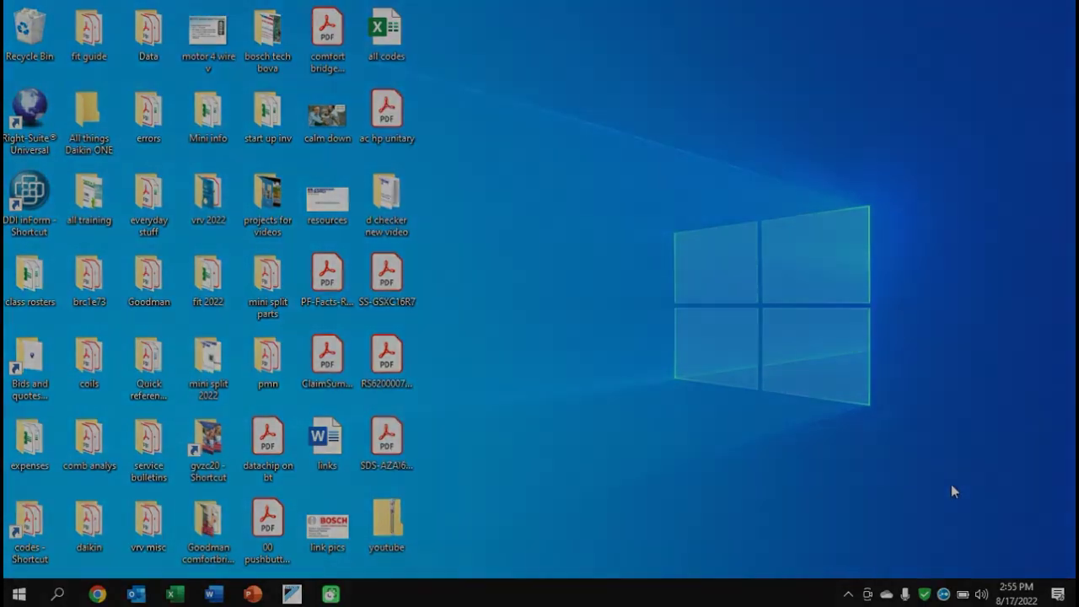